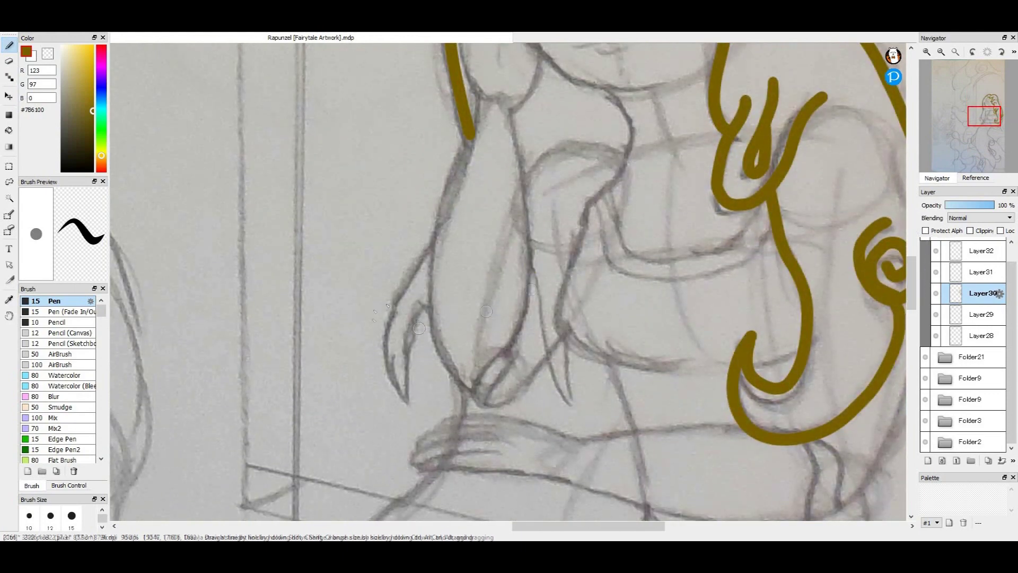
Trace the hair locks beside the elbow and down along the hips in brown (#7B6100) on Layer30
left_click_drag(427, 259, 431, 329)
mouse_move(980, 124)
left_mouse_down()
mouse_move(982, 134)
mouse_move(977, 126)
left_mouse_up()
left_click_drag(549, 149, 302, 522)
mouse_move(701, 140)
left_mouse_down()
mouse_move(709, 202)
mouse_move(656, 441)
mouse_move(722, 530)
left_mouse_up()
mouse_move(912, 310)
left_mouse_down()
mouse_move(913, 365)
mouse_move(913, 352)
left_mouse_up()
mouse_move(348, 116)
left_mouse_down()
mouse_move(369, 214)
mouse_move(347, 125)
mouse_move(342, 365)
mouse_move(395, 381)
left_mouse_up()
mouse_move(743, 241)
left_mouse_down()
mouse_move(712, 268)
mouse_move(803, 222)
mouse_move(722, 153)
left_mouse_up()
Trace the long brown hair strands and their curled ends down to the bottom edge of the sketch
left_click(942, 52)
mouse_move(979, 144)
left_mouse_down()
mouse_move(981, 167)
mouse_move(984, 159)
left_mouse_up()
left_click_drag(371, 77, 404, 443)
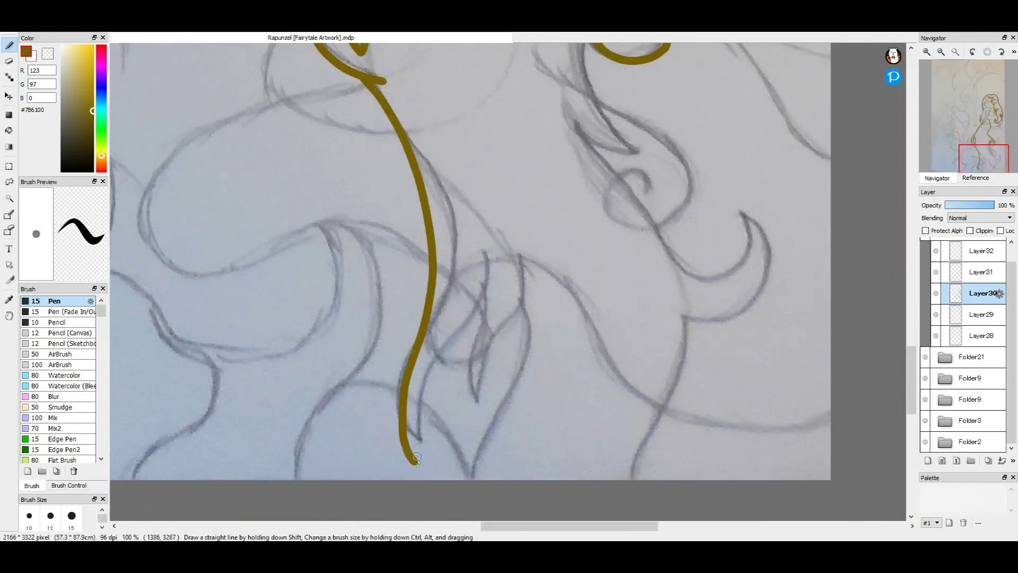
left_click_drag(424, 368, 482, 224)
mouse_move(480, 289)
left_mouse_down()
mouse_move(514, 331)
mouse_move(461, 480)
left_mouse_up()
mouse_move(626, 183)
left_mouse_down()
mouse_move(754, 218)
mouse_move(685, 319)
mouse_move(663, 479)
left_mouse_up()
left_click_drag(917, 391, 918, 359)
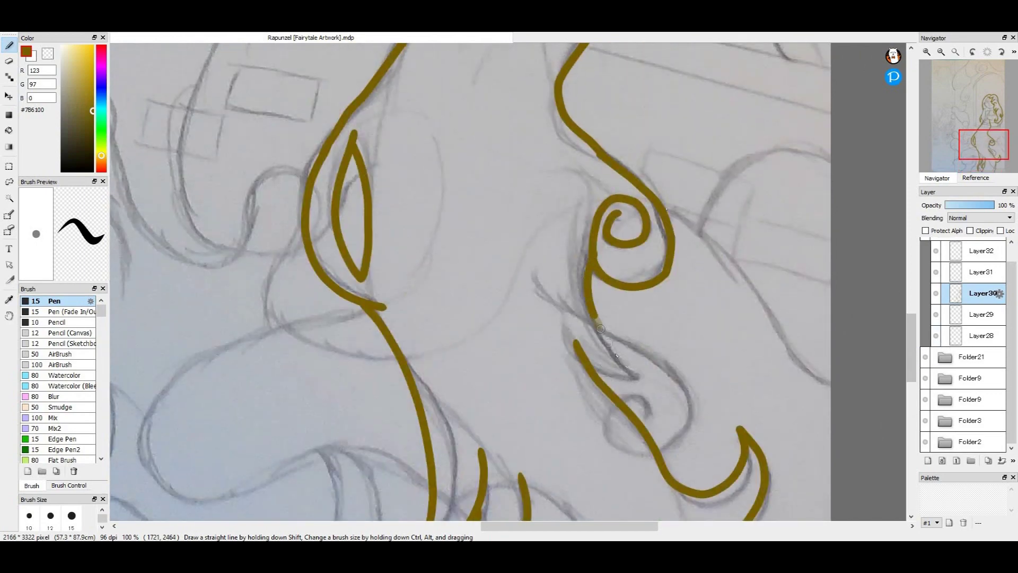
Trace the nose and the mouth line with the size 10 pen in peach (#F2C48E) on Layer31
mouse_move(977, 41)
left_click_drag(986, 150, 987, 105)
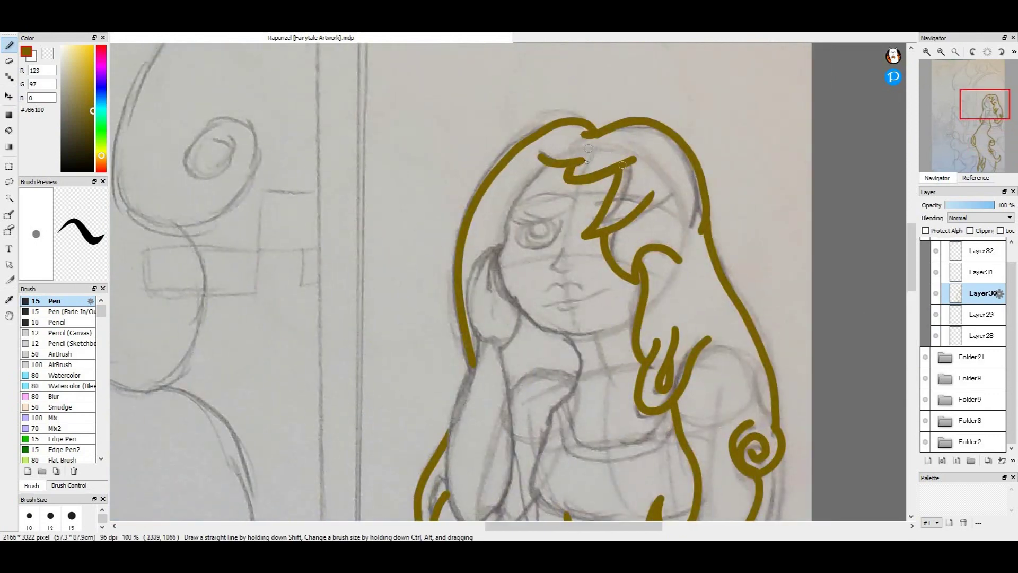
left_click(103, 510)
left_click(71, 515)
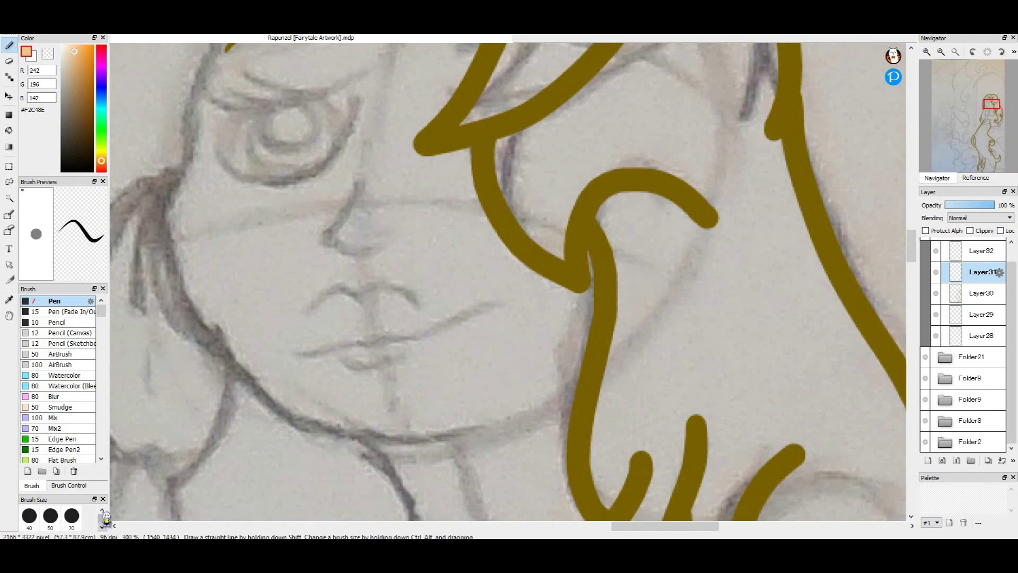
scroll(105, 517, "up", 3)
left_click(29, 516)
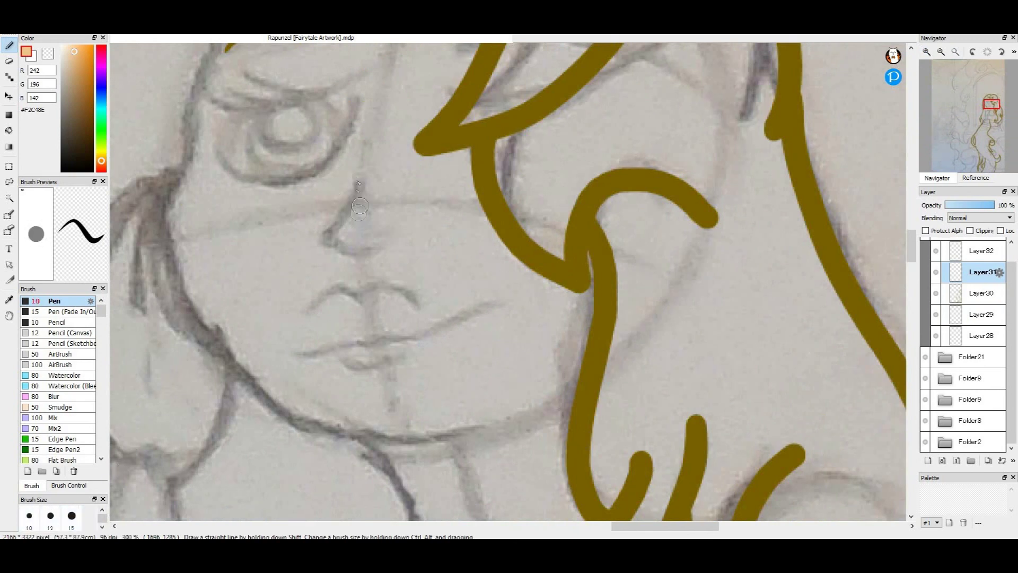
left_click_drag(361, 172, 395, 236)
left_click_drag(315, 349, 499, 288)
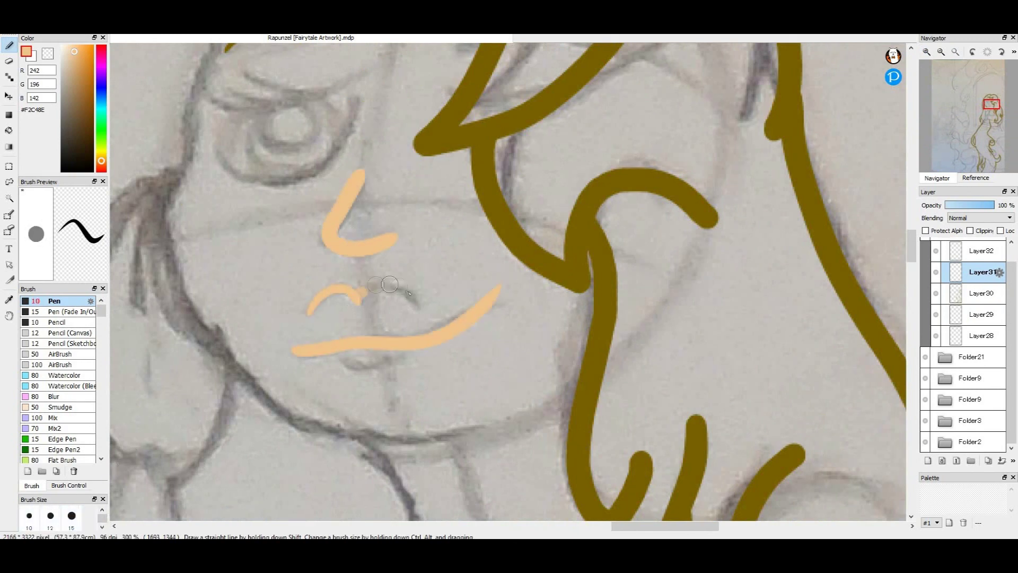
key("ctrl+z")
key("ctrl+minus")
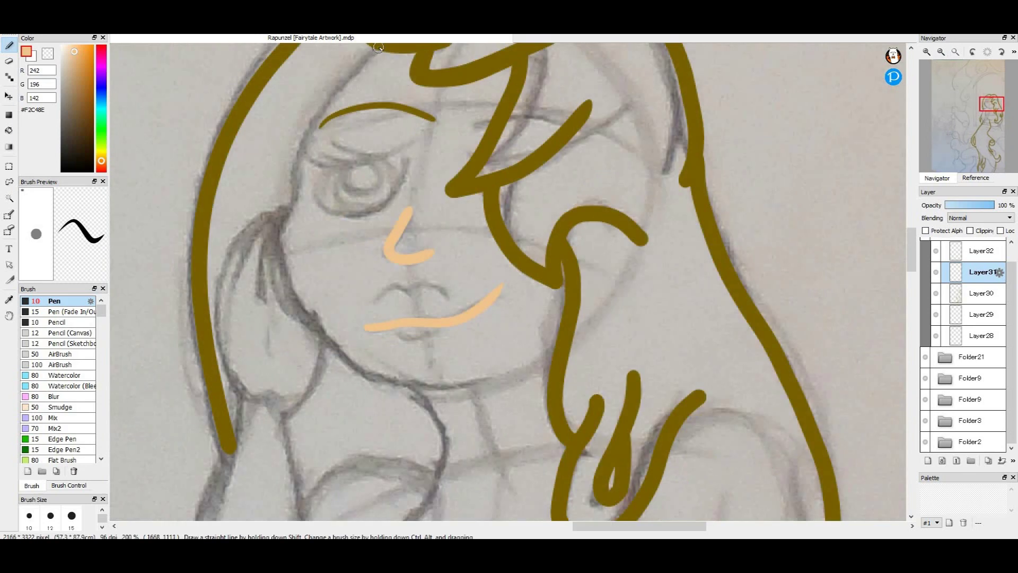
Move Layer31 below Layer30 and trace the face contour and the hand resting against the cheek in peach
key("ctrl+z")
left_click_drag(981, 272, 981, 293)
mouse_move(376, 49)
left_mouse_down()
mouse_move(302, 134)
mouse_move(312, 328)
left_mouse_up()
key("ctrl+z")
left_click_drag(356, 68, 338, 90)
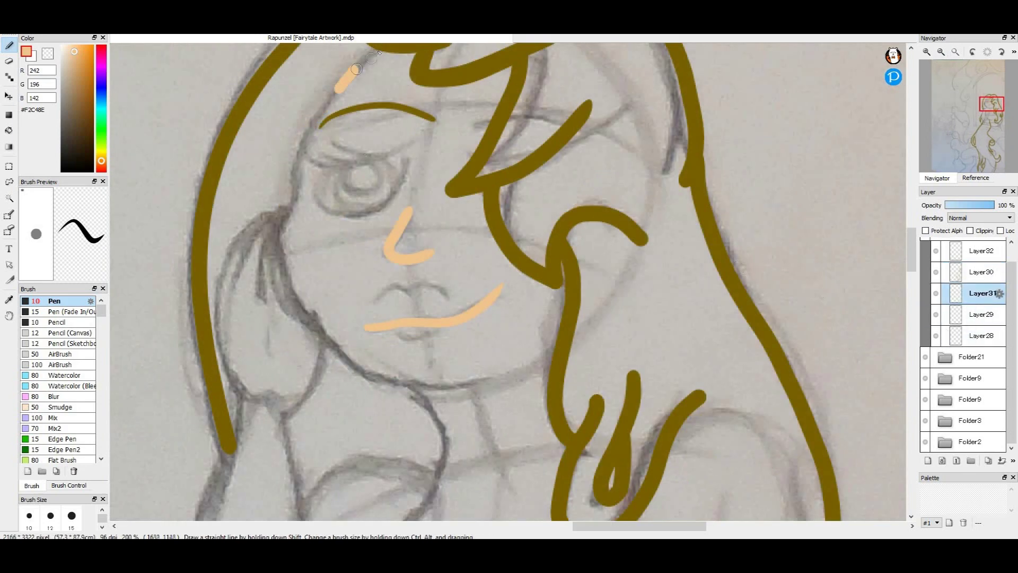
mouse_move(308, 130)
left_mouse_down()
mouse_move(319, 325)
mouse_move(491, 376)
left_mouse_up()
left_click_drag(281, 223, 256, 312)
mouse_move(279, 210)
left_mouse_down()
mouse_move(237, 257)
mouse_move(286, 204)
mouse_move(219, 253)
mouse_move(245, 418)
left_mouse_up()
Add a new layer above Layer30 for outlining the arms in peach and start the outline on it
left_click_drag(991, 106, 986, 113)
left_click(980, 272)
key("ctrl+z")
left_click(984, 270)
left_click(928, 460)
mouse_move(382, 182)
left_mouse_down()
mouse_move(327, 417)
mouse_move(361, 517)
mouse_move(436, 473)
mouse_move(460, 294)
mouse_move(447, 157)
left_mouse_up()
Trace the upper and lower edges of the horizontal forearm and its fingers in peach
scroll(938, 118, "down", 1)
left_click_drag(985, 121, 990, 125)
left_click(927, 52)
left_click(987, 131)
mouse_move(194, 257)
left_mouse_down()
mouse_move(455, 280)
mouse_move(645, 334)
left_mouse_up()
left_click_drag(195, 253, 286, 235)
mouse_move(196, 239)
left_mouse_down()
mouse_move(211, 217)
mouse_move(288, 209)
left_mouse_up()
mouse_move(214, 209)
left_mouse_down()
mouse_move(282, 187)
mouse_move(424, 204)
mouse_move(631, 196)
left_mouse_up()
key("e")
left_click(8, 45)
Set the pen colour to light purple (#D68EF2) for the dress outlines
left_click(941, 52)
left_click(988, 315)
left_click_drag(990, 125, 989, 117)
scroll(406, 250, "up", 1)
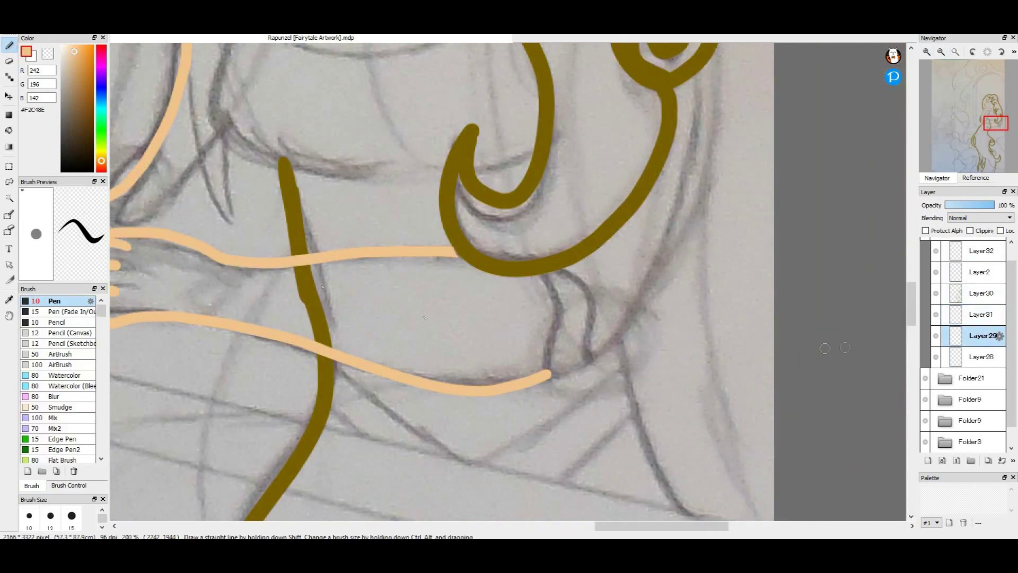
left_click(102, 75)
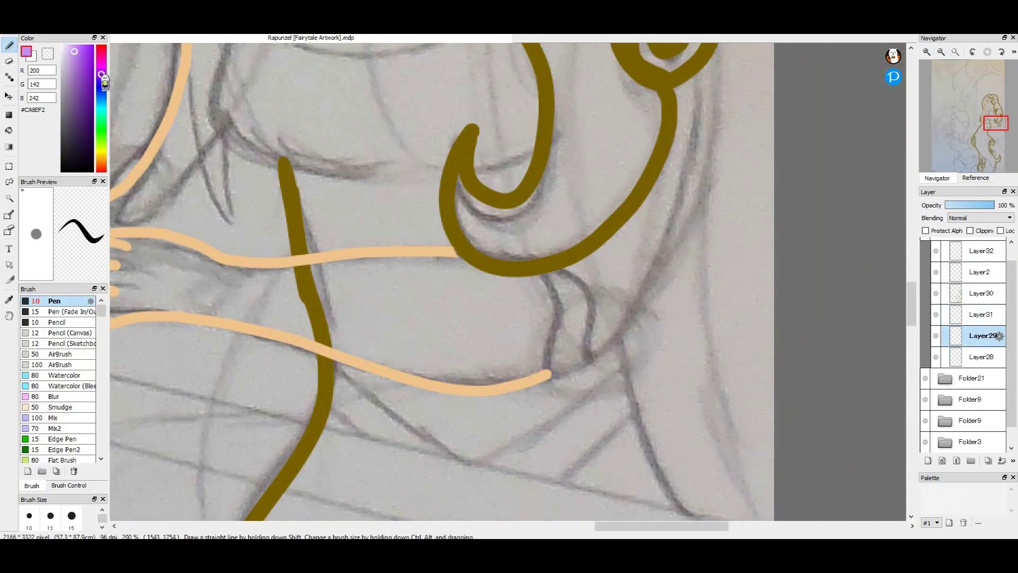
key("ctrl+z")
left_click(974, 272)
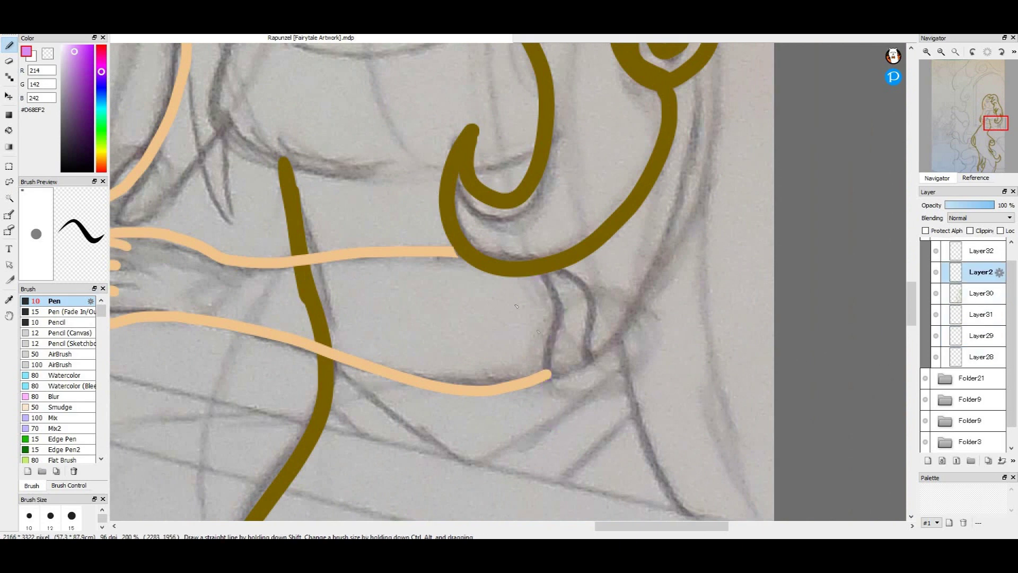
key("ctrl+z")
left_click(983, 295)
left_click(936, 294)
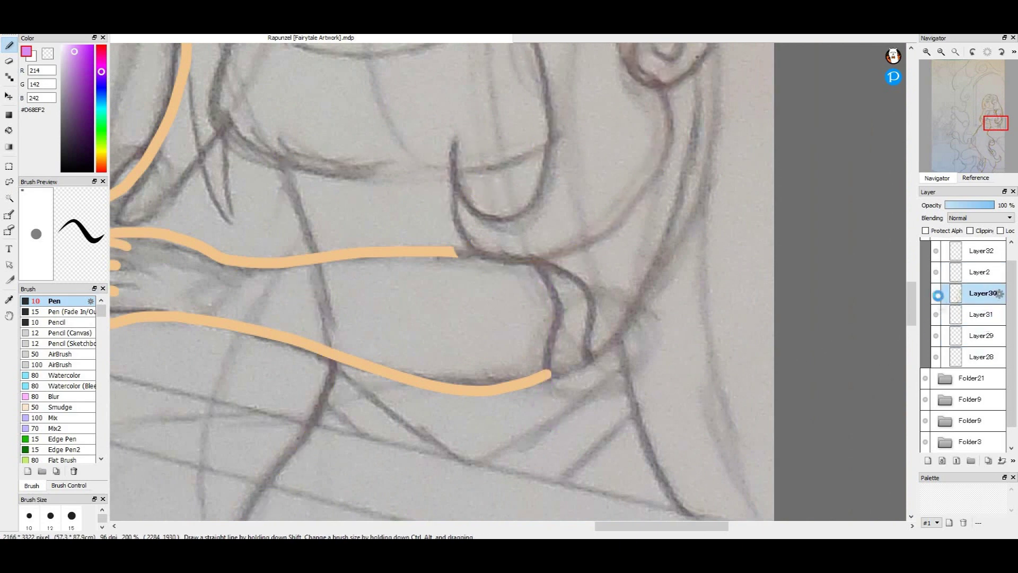
left_click(937, 293)
left_click(928, 460)
left_click_drag(532, 269, 548, 294)
mouse_move(982, 293)
left_mouse_down()
mouse_move(973, 350)
mouse_move(972, 334)
left_mouse_up()
left_click(936, 315)
left_click(936, 315)
left_click(961, 276)
left_click(976, 319)
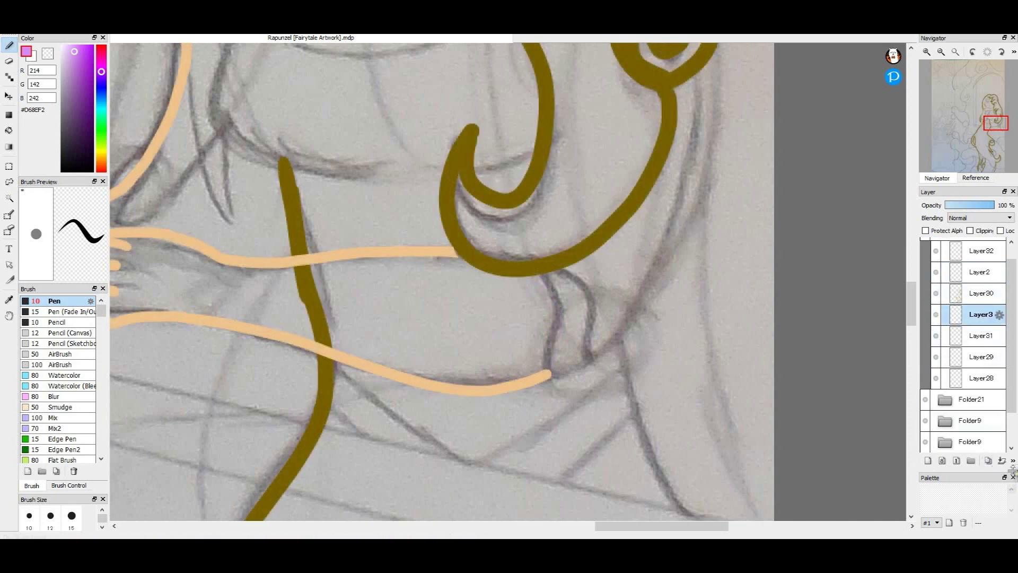
left_click(1012, 461)
left_click(997, 485)
Trace the sleeve cuff around the elbow of the horizontal forearm in purple on Layer31
left_click(981, 276)
left_click(975, 324)
left_click_drag(538, 277, 547, 288)
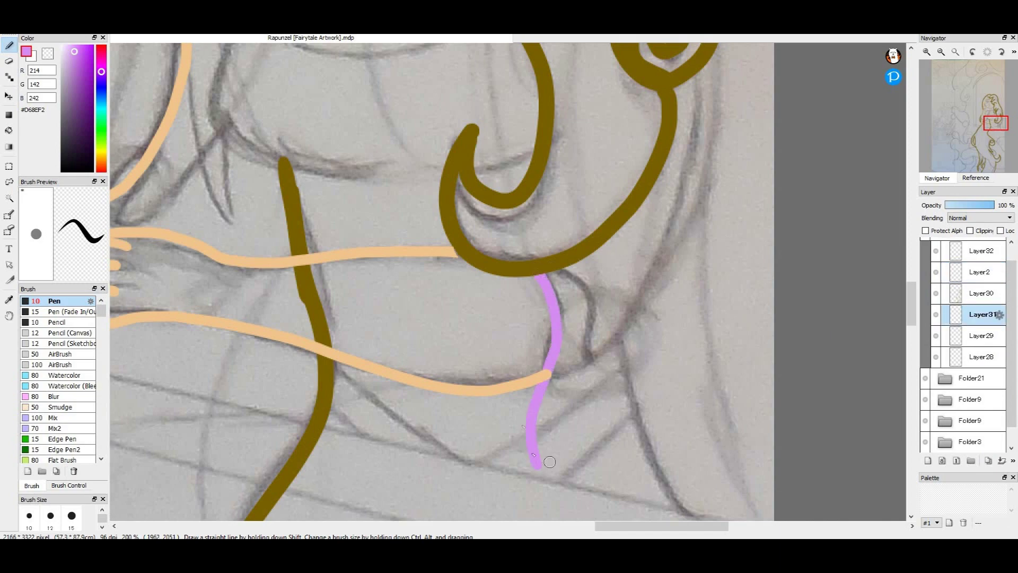
key("ctrl+z")
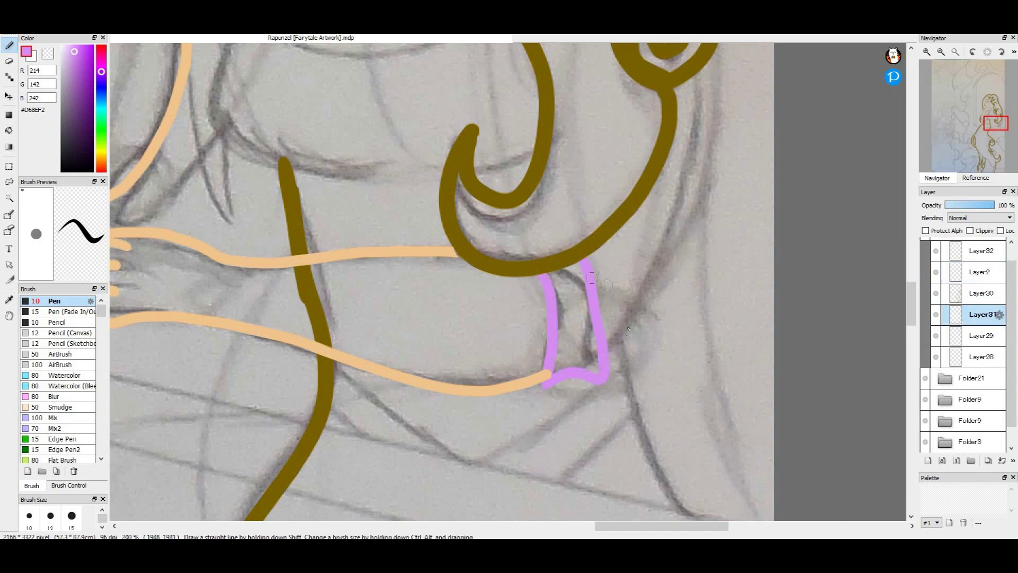
left_click_drag(680, 235, 694, 79)
Trace the dress's double neckline, bodice side and lower bodice edge in purple
left_click_drag(996, 123, 989, 115)
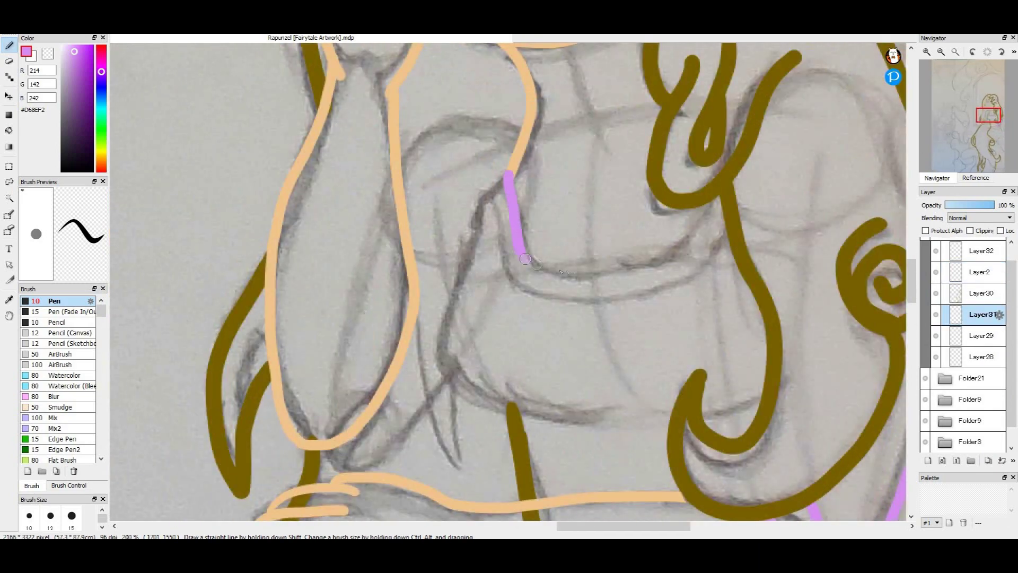
left_click_drag(573, 293, 724, 227)
mouse_move(487, 192)
left_mouse_down()
mouse_move(446, 379)
mouse_move(641, 408)
left_mouse_up()
key("ctrl+z")
mouse_move(490, 188)
left_mouse_down()
mouse_move(445, 341)
mouse_move(605, 402)
left_mouse_up()
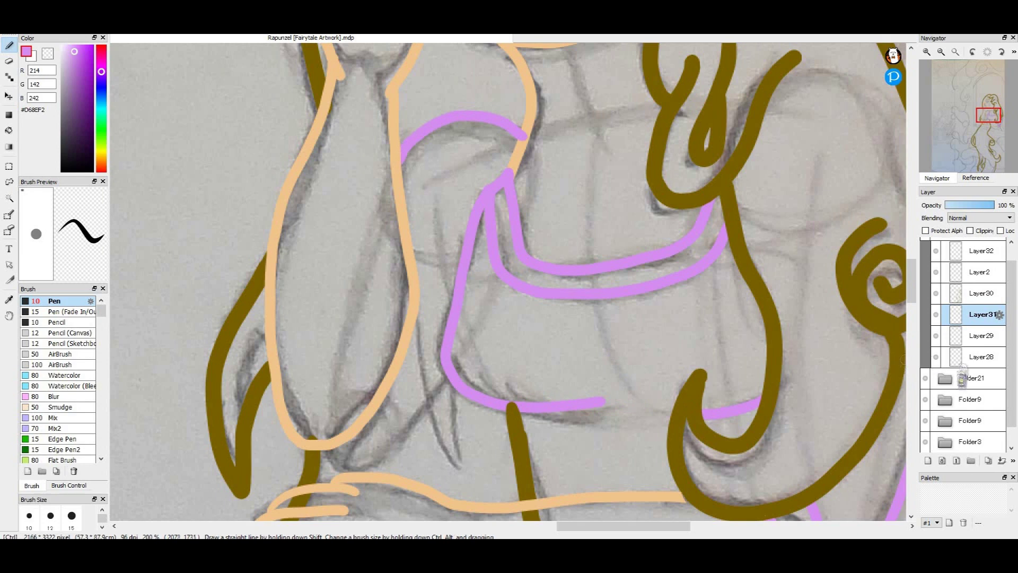
Trace the pointed hair lock between the raised forearm and the bodice in brown (#7B6100) on Layer29
left_click(936, 336)
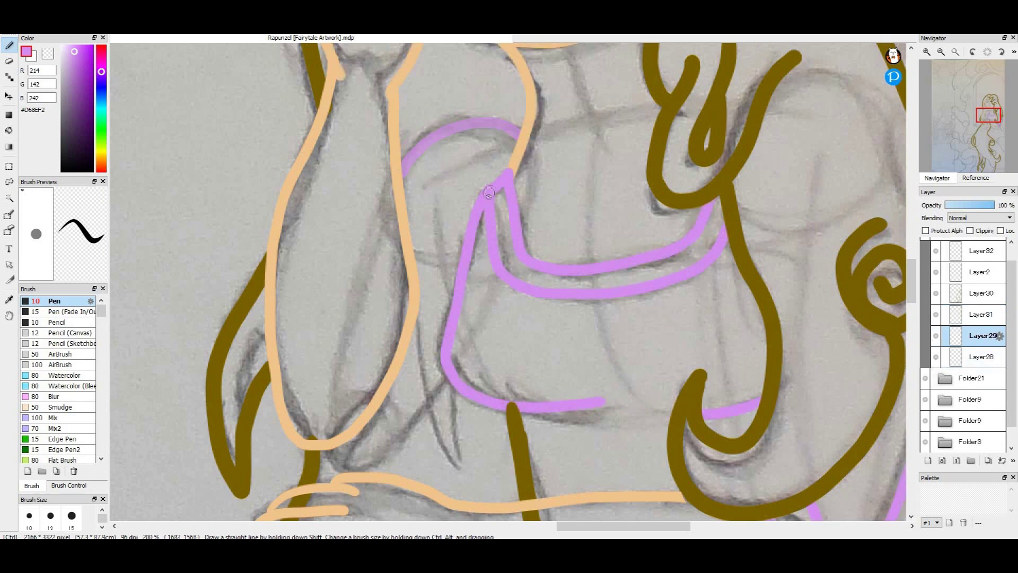
left_click(215, 374, "alt")
mouse_move(411, 318)
left_mouse_down()
mouse_move(454, 481)
mouse_move(458, 389)
left_mouse_up()
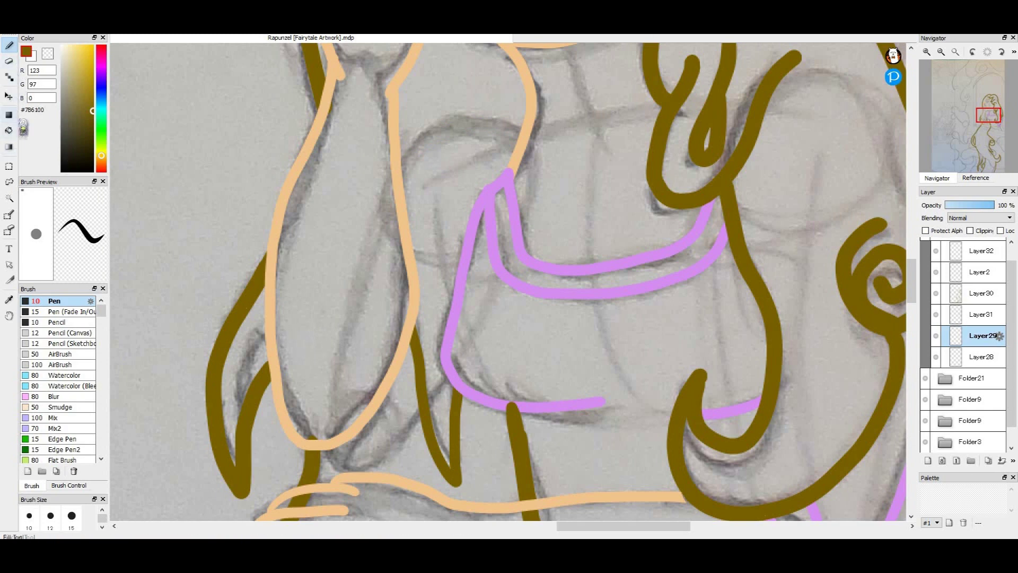
Trace two short purple dress folds beside the raised arm's elbow on Layer28
left_click(9, 300)
left_click(452, 360)
left_click(9, 46)
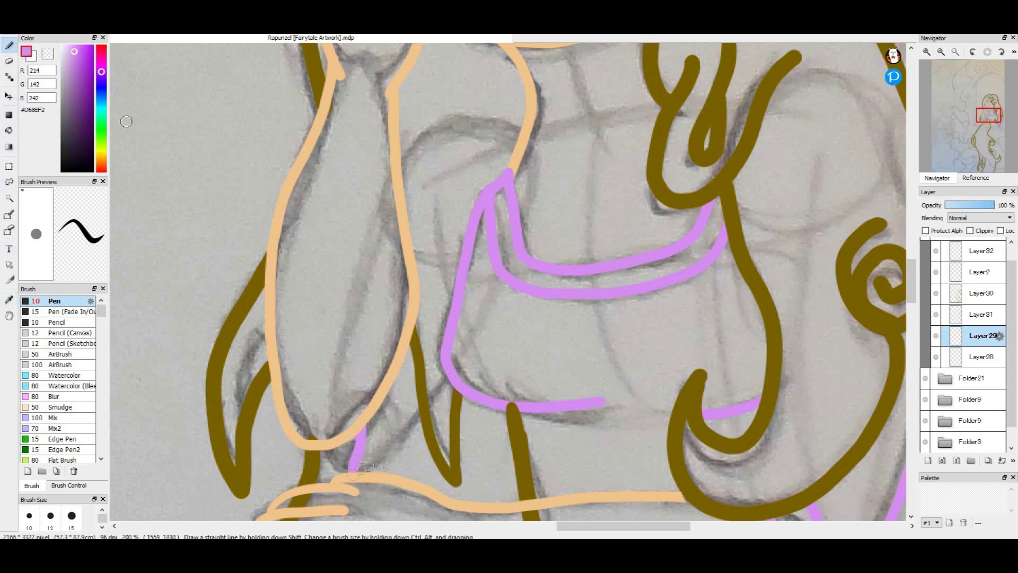
key("ctrl+z")
left_click(935, 337)
left_click(936, 337)
left_click(973, 356)
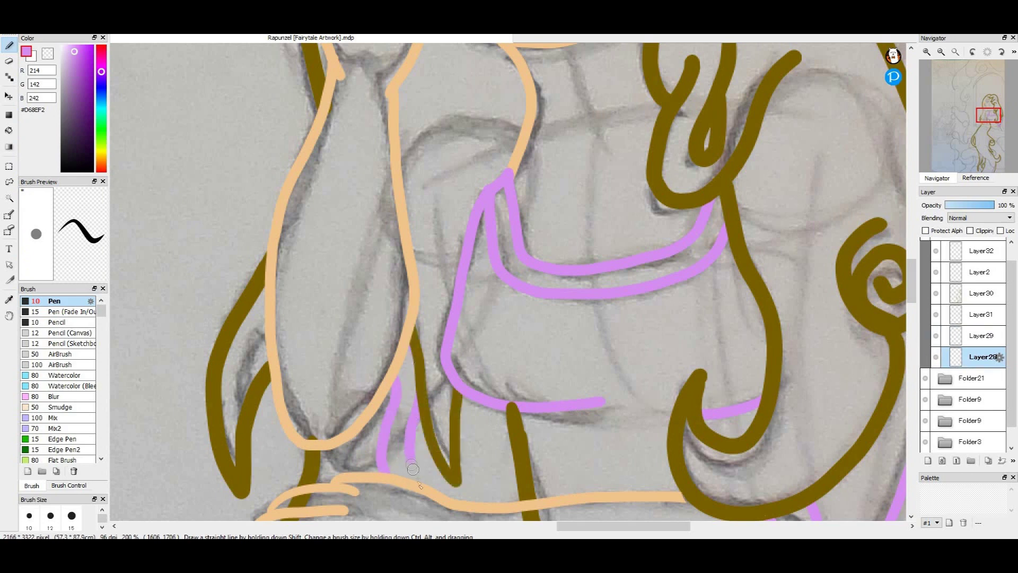
Trace a short peach line under the raised arm's elbow on Layer28
left_click(9, 300)
left_click(272, 276)
left_click(9, 46)
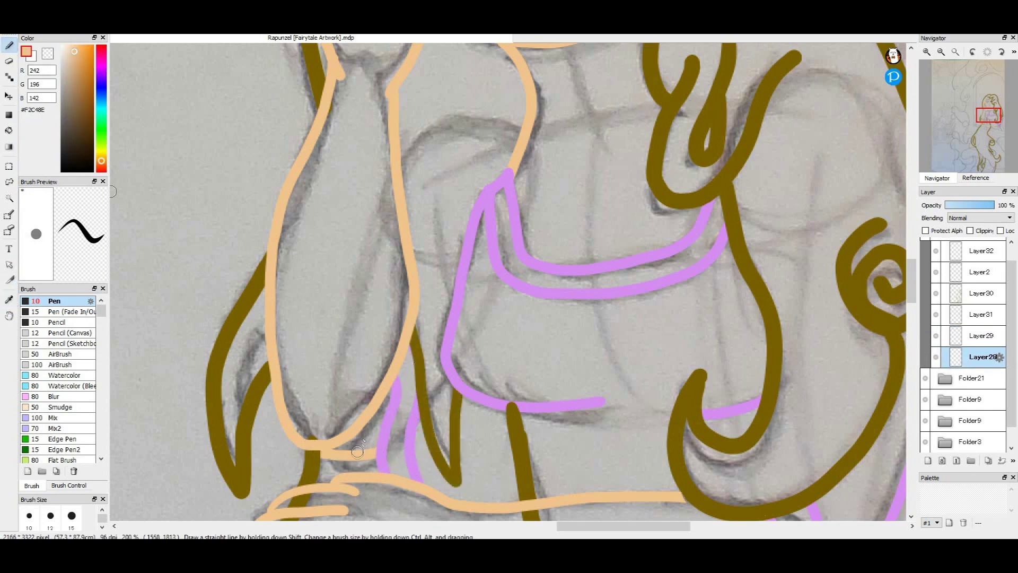
Erase the curved bottom of the raised forearm's outline on Layer2
left_click(936, 293)
left_click(936, 293)
left_click(936, 272)
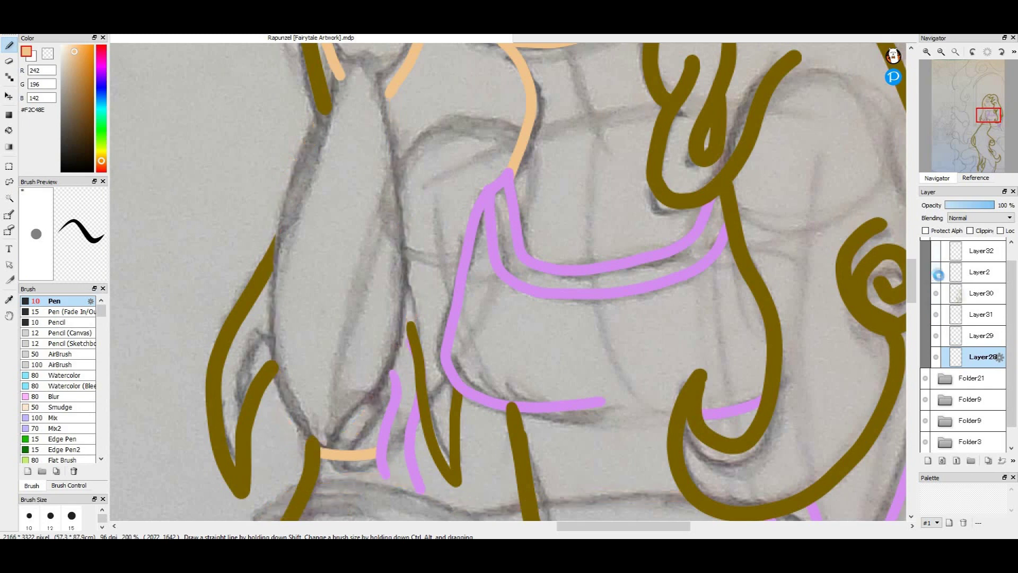
left_click(936, 273)
left_click(973, 272)
key("e")
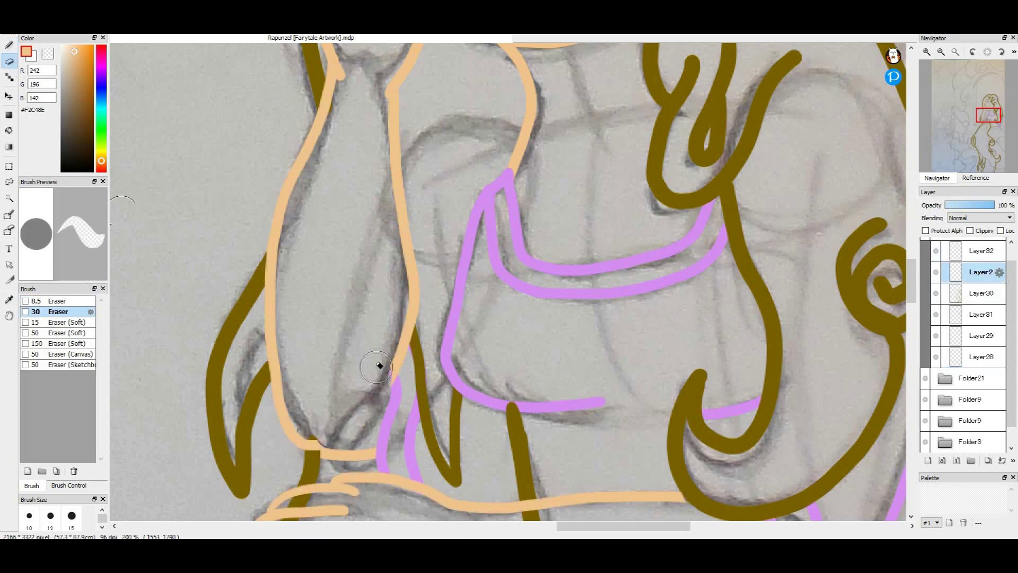
key("ctrl+z")
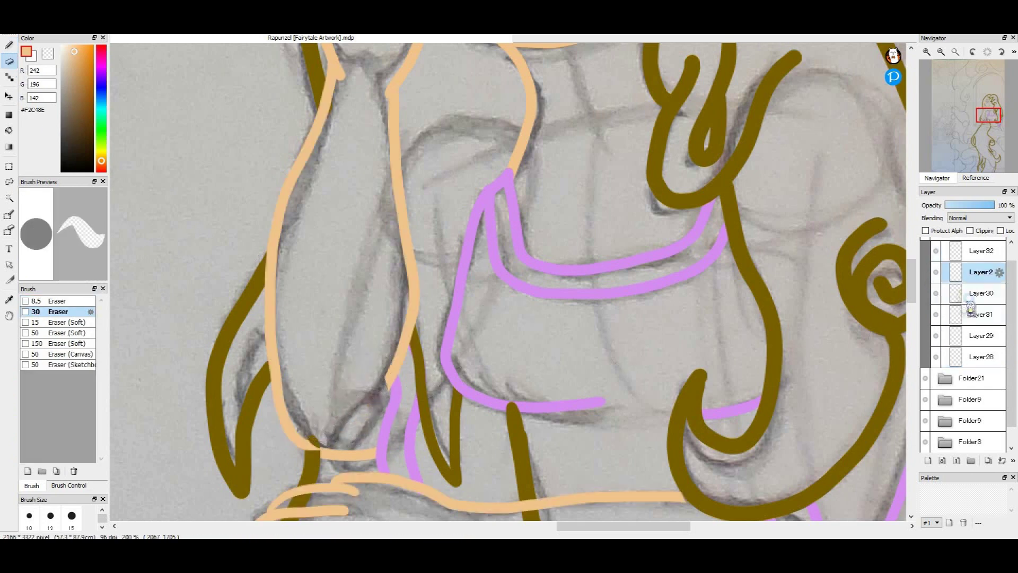
Redraw the raised forearm's outline at the elbow in peach on Layer30 to meet the underside line
left_click(955, 296)
key("p")
key("ctrl+z")
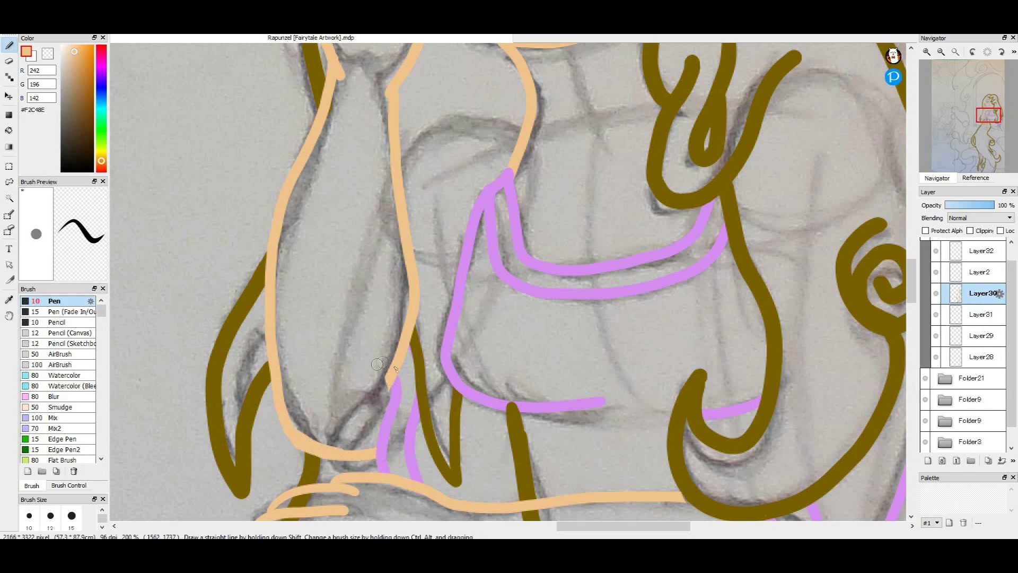
left_click(11, 62)
left_click(935, 337)
left_click(935, 337)
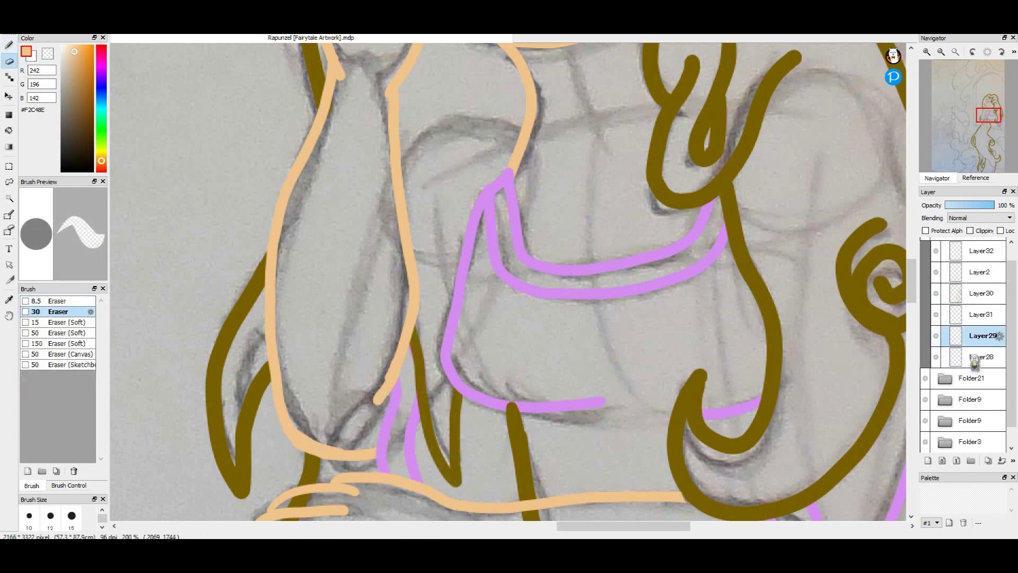
left_click(954, 354)
left_click(976, 298)
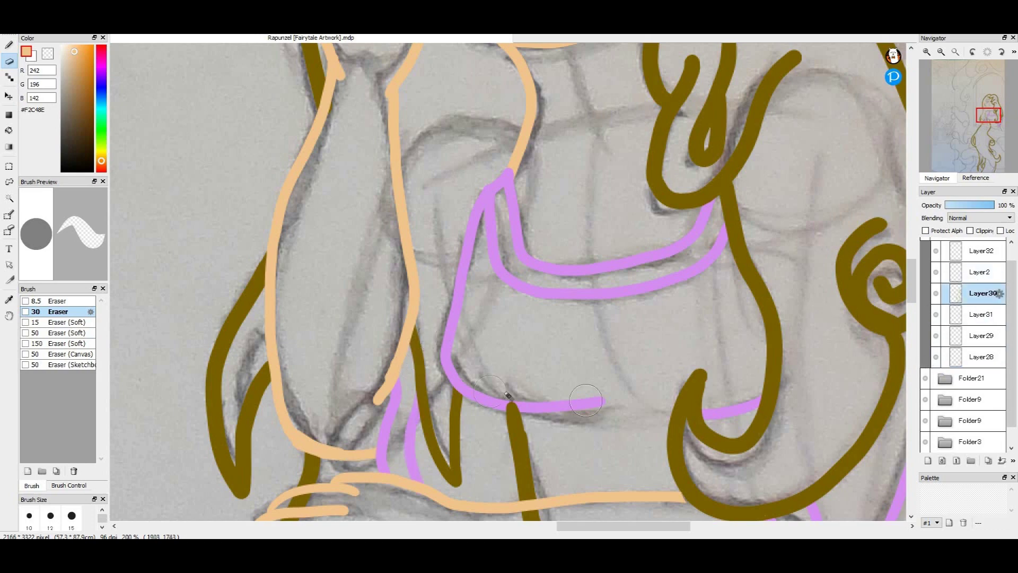
Try painting the whole eye shape solid white (#FFFFFF) on Layer30
left_click(443, 353)
key("b")
left_click_drag(989, 114, 989, 103)
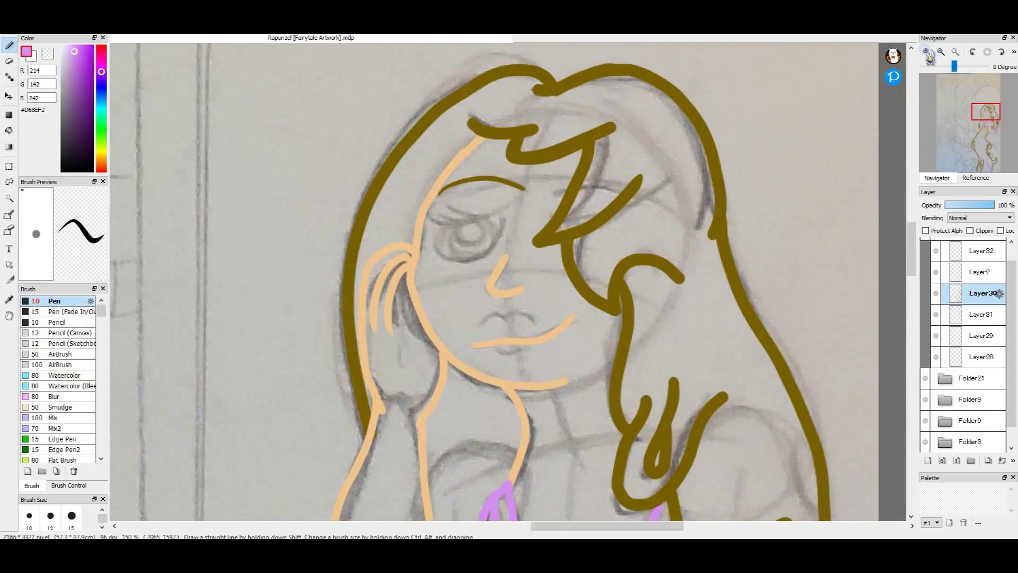
left_click(927, 51)
left_click_drag(98, 91, 100, 155)
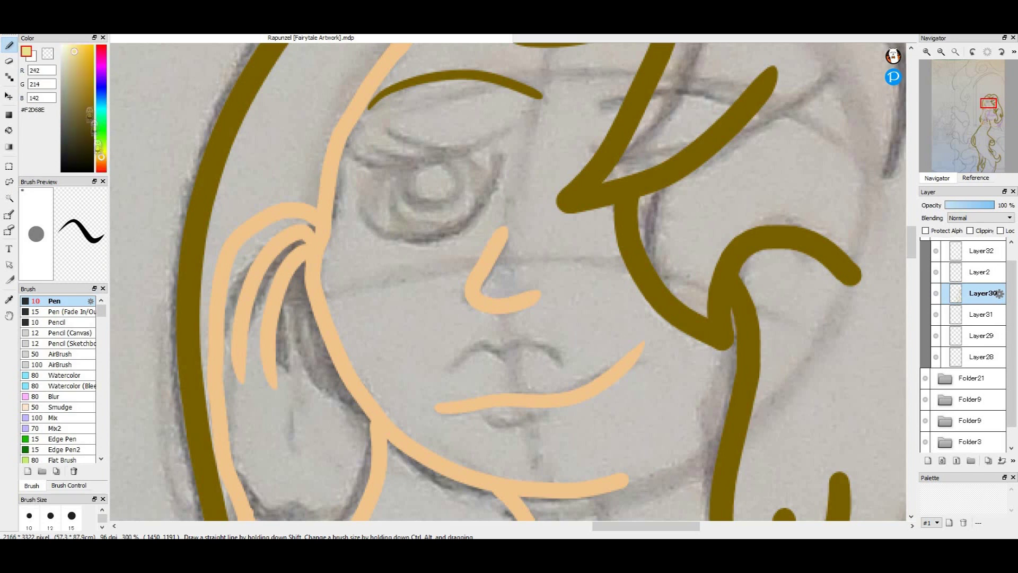
left_click(31, 58)
mouse_move(370, 175)
left_mouse_down()
mouse_move(441, 154)
mouse_move(501, 165)
left_mouse_up()
mouse_move(374, 175)
left_mouse_down()
mouse_move(368, 217)
mouse_move(496, 175)
mouse_move(382, 183)
left_mouse_up()
left_click_drag(382, 180, 492, 172)
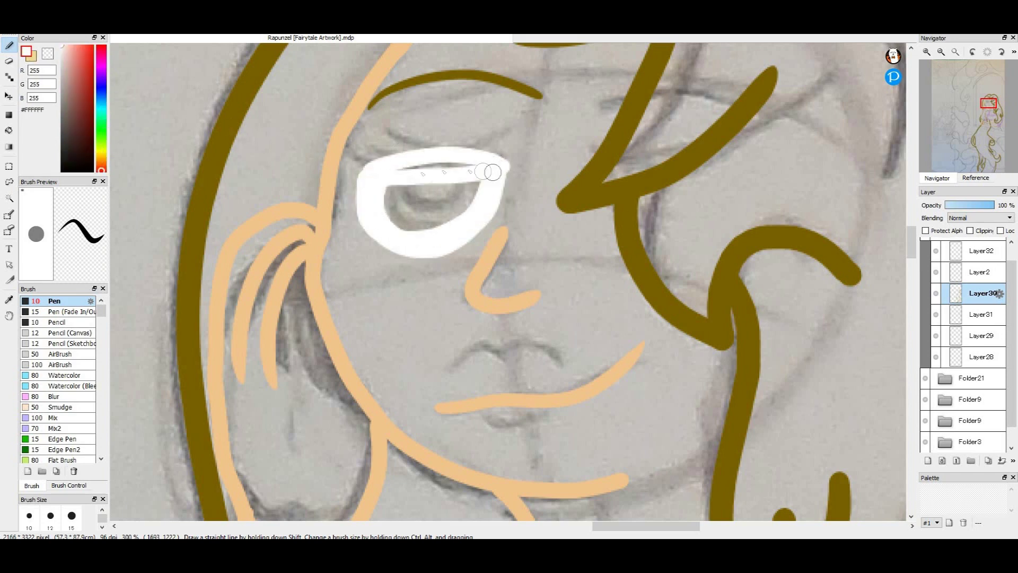
mouse_move(393, 197)
left_mouse_down()
mouse_move(433, 189)
mouse_move(459, 212)
left_mouse_up()
Try painting a dark grey (#3B3B3B) iris inside the white eye
left_click(32, 58)
left_click(61, 142)
mouse_move(428, 171)
left_mouse_down()
mouse_move(414, 191)
mouse_move(428, 194)
mouse_move(433, 211)
mouse_move(422, 173)
mouse_move(404, 192)
mouse_move(433, 182)
left_mouse_up()
key("ctrl+z")
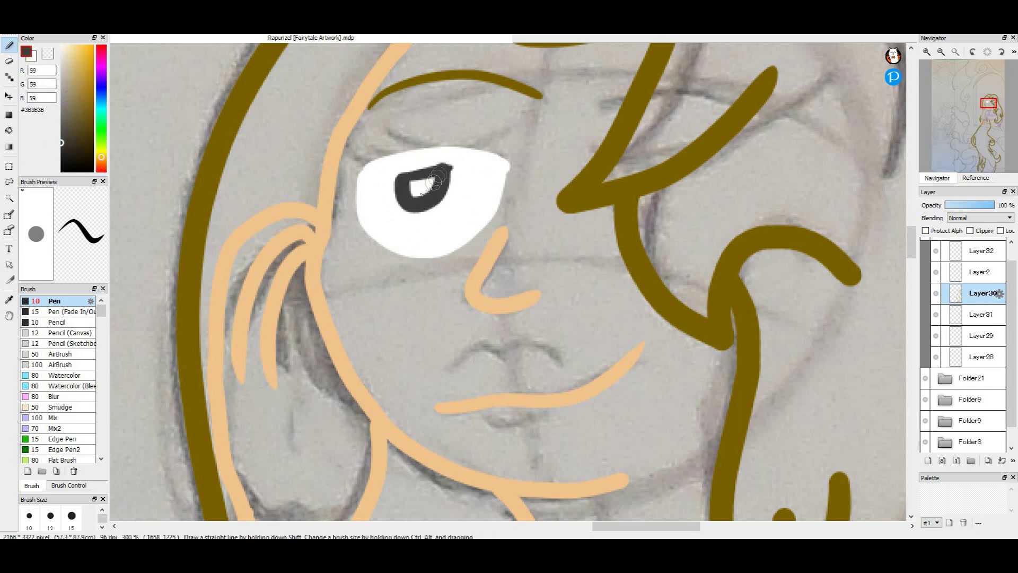
left_click(948, 316)
left_click(101, 102)
left_click(76, 59)
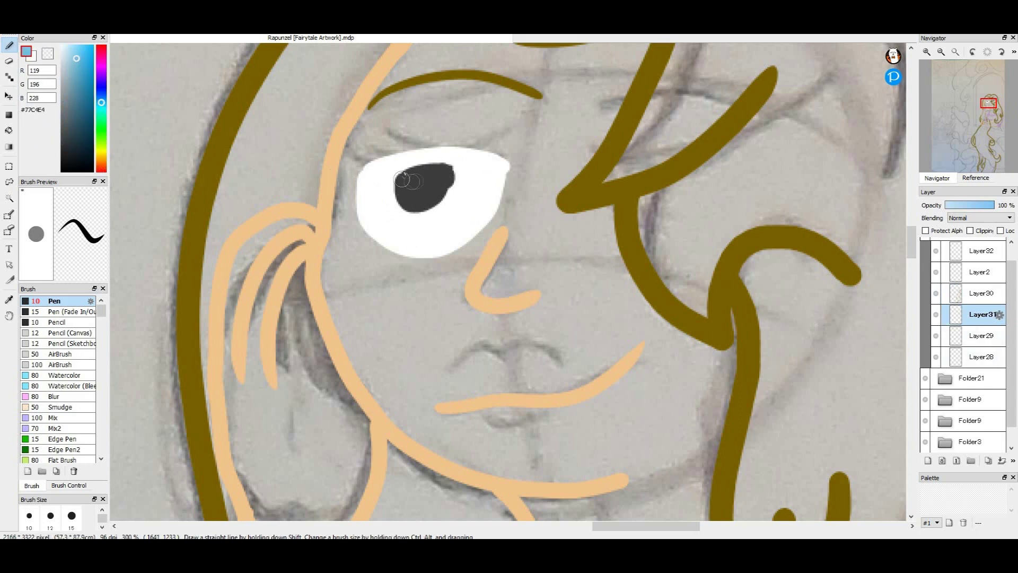
left_click(982, 295)
mouse_move(395, 180)
left_mouse_down()
mouse_move(424, 172)
mouse_move(471, 220)
mouse_move(400, 229)
mouse_move(366, 178)
mouse_move(499, 157)
left_mouse_up()
key("e")
Draw the eye outline, upper lashes and round pupil in black (#000000) on Layer31
left_click(976, 314)
left_click(62, 171)
key("b")
mouse_move(356, 151)
left_mouse_down()
mouse_move(361, 234)
mouse_move(501, 153)
left_mouse_up()
left_click_drag(427, 170, 421, 186)
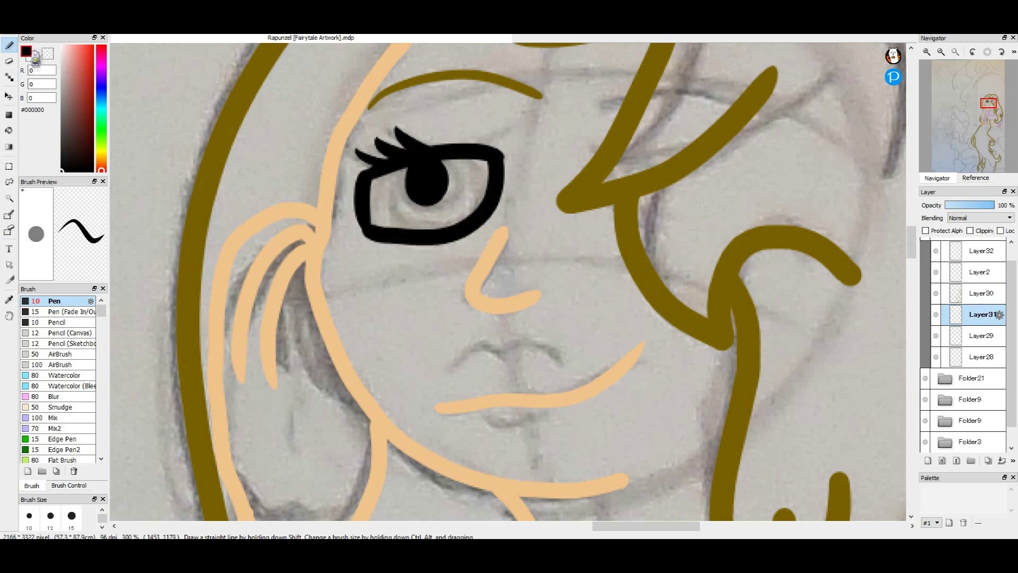
Add white (#FFFFFF) highlights to the pupil and fill the inside of the eye outline white on Layer29
left_click(446, 169)
left_click(987, 335)
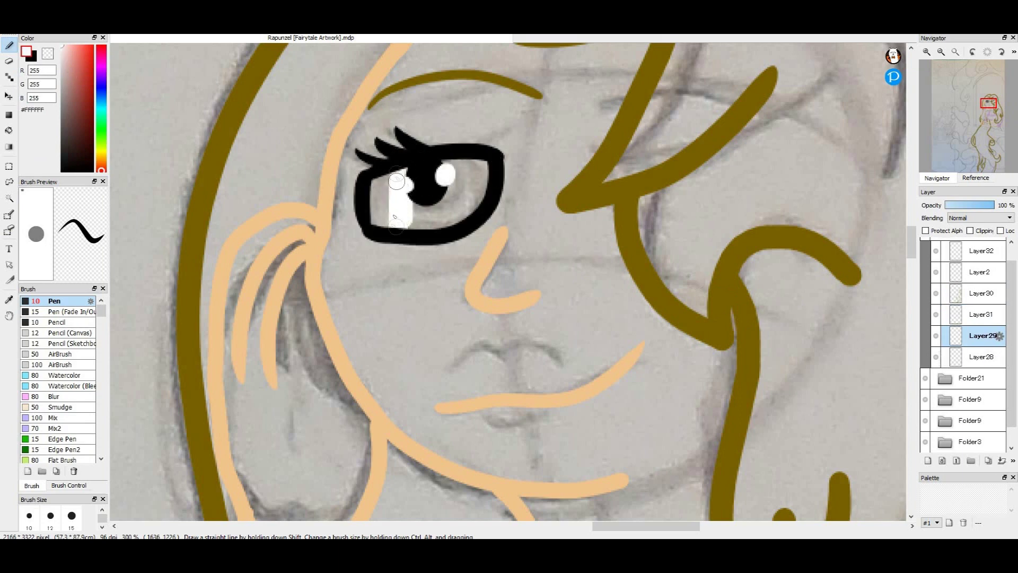
mouse_move(376, 210)
left_mouse_down()
mouse_move(429, 217)
mouse_move(457, 183)
mouse_move(485, 171)
left_mouse_up()
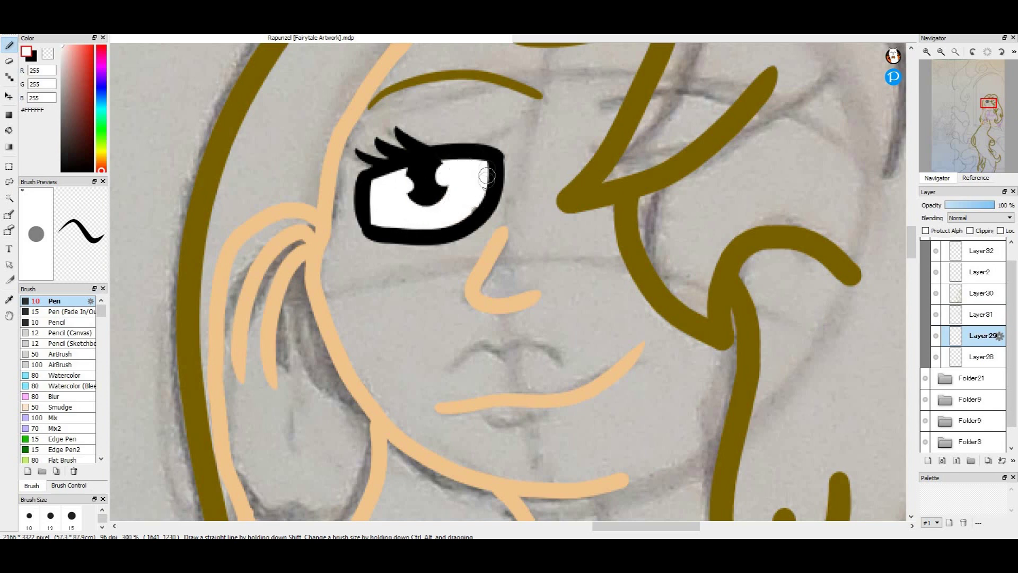
Draw the upper and lower lip contours around the mouth line in pale pink on Layer29
left_click_drag(101, 171, 102, 59)
left_click(68, 46)
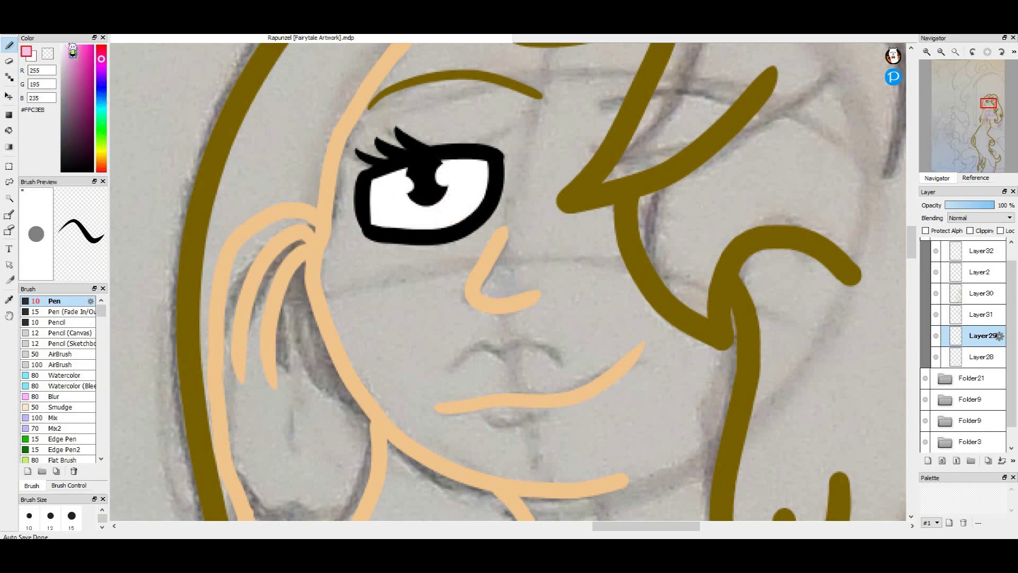
left_click_drag(508, 356, 562, 354)
key("ctrl+z")
left_click_drag(100, 79, 102, 169)
mouse_move(450, 375)
left_mouse_down()
mouse_move(551, 347)
mouse_move(568, 363)
left_mouse_up()
mouse_move(488, 424)
left_mouse_down()
mouse_move(531, 459)
mouse_move(560, 427)
left_mouse_up()
Paint a light blue (#C7E6FF) iris around the lower part of the pupil on Layer29
left_click(102, 104)
left_click(981, 314)
left_click(972, 337)
left_click_drag(101, 104, 102, 100)
left_click_drag(402, 183, 454, 195)
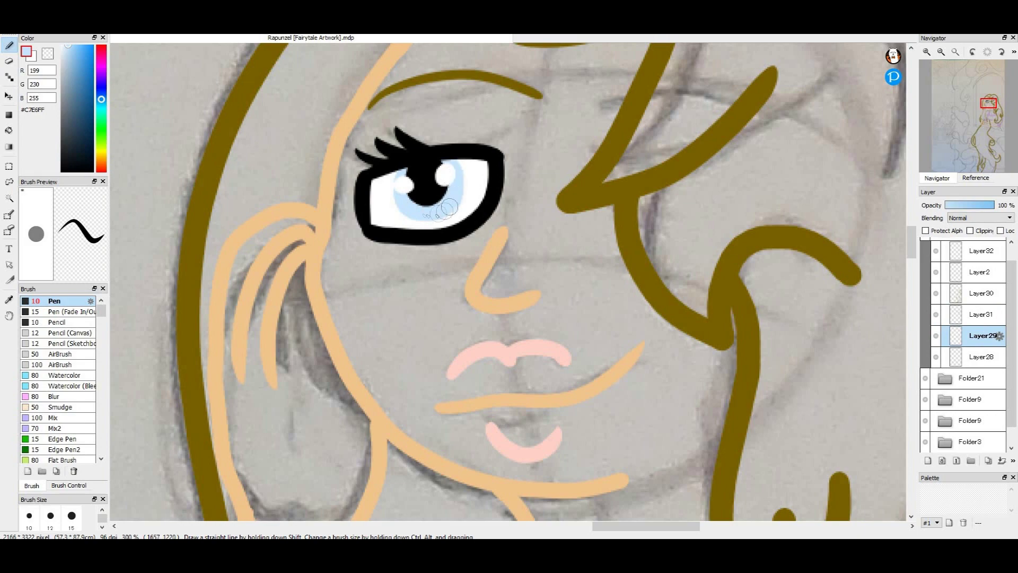
Sample the dress purple (#D68EF2) and draw the dress folds below the bent elbow on Layer2
left_click(955, 52)
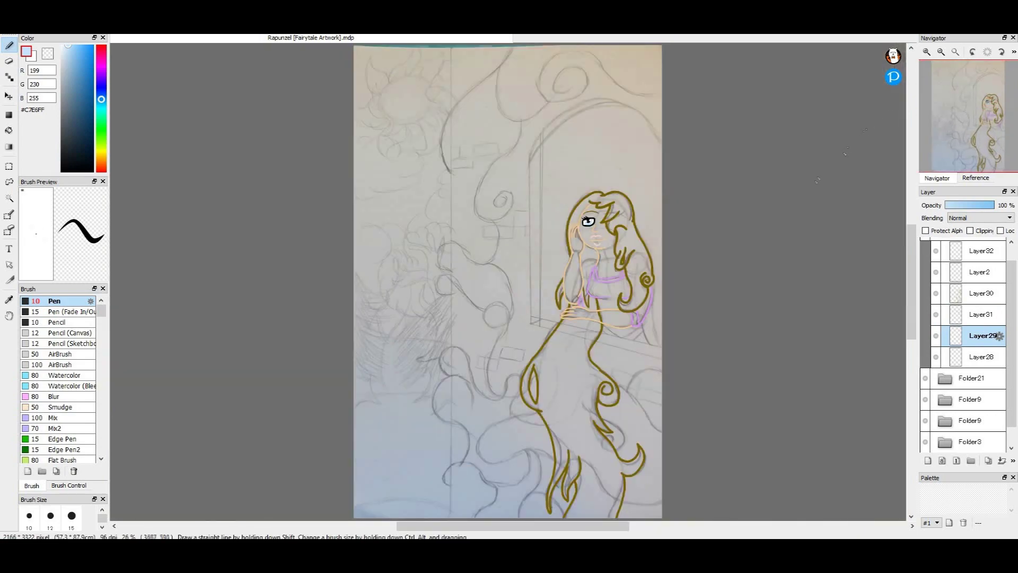
left_click(9, 300)
left_click(927, 51)
left_click_drag(968, 118, 997, 125)
left_click(486, 248)
left_click(9, 45)
left_click(984, 295)
left_click(981, 273)
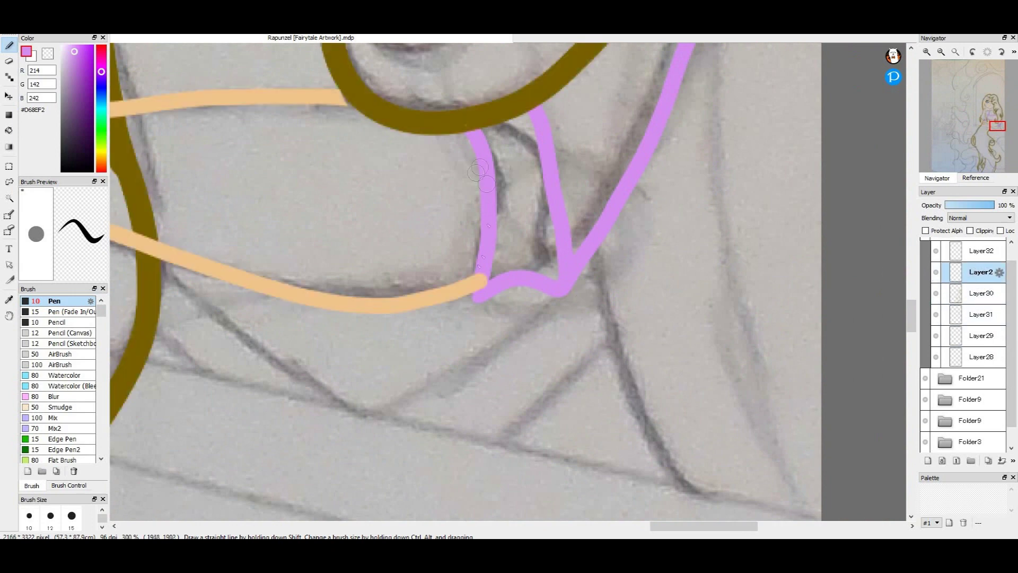
left_click_drag(599, 243, 671, 480)
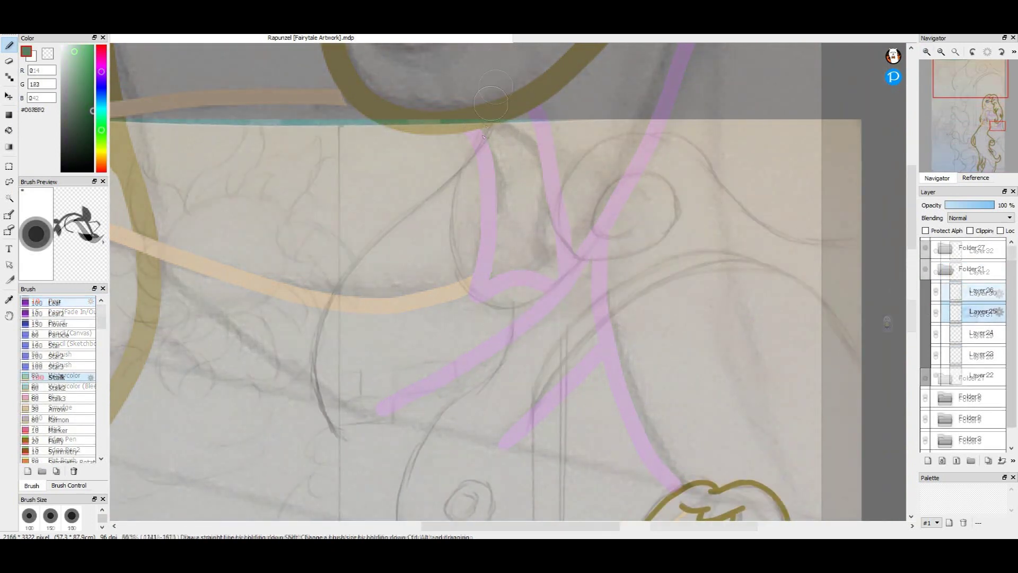
Trace the vines and large spiral above the window in green (#007B00) with the Stalk brush on Layer25
mouse_move(484, 125)
left_mouse_down()
mouse_move(318, 364)
mouse_move(342, 436)
left_mouse_up()
mouse_move(461, 186)
left_mouse_down()
mouse_move(532, 306)
mouse_move(583, 258)
left_mouse_up()
mouse_move(873, 248)
left_mouse_down()
mouse_move(711, 157)
mouse_move(628, 257)
mouse_move(624, 215)
left_mouse_up()
left_click(9, 61)
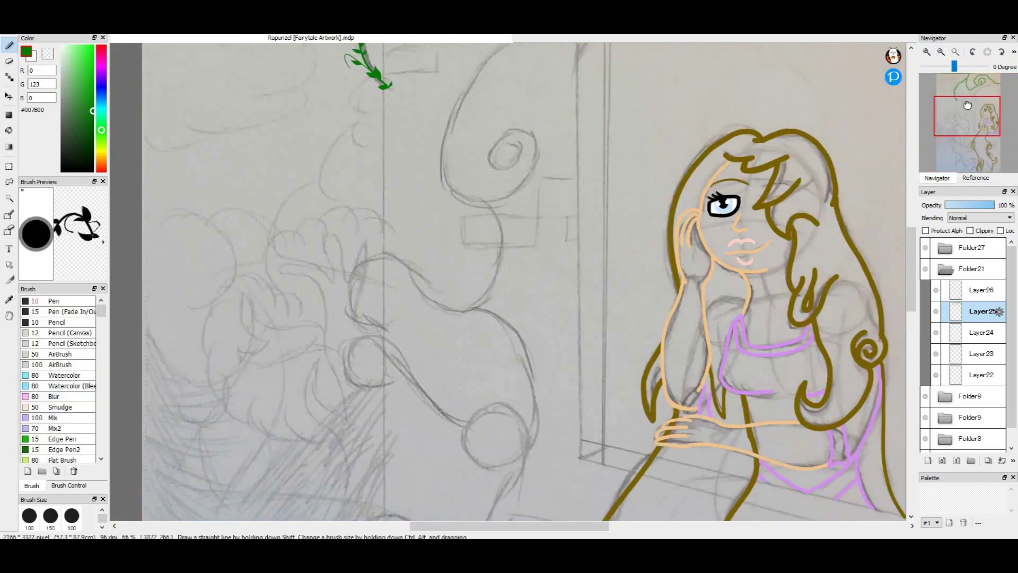
Trace the small spiral vine beside the window and the curling vines below it with the Stalk brush on Layer25
left_click_drag(968, 105, 969, 87)
mouse_move(534, 161)
left_mouse_down()
mouse_move(523, 326)
mouse_move(498, 310)
left_mouse_up()
left_click_drag(912, 232, 913, 275)
left_click_drag(480, 98, 341, 209)
mouse_move(370, 278)
left_mouse_down()
mouse_move(424, 287)
mouse_move(477, 371)
mouse_move(531, 286)
mouse_move(499, 191)
left_mouse_up()
Trace the looping vines in the middle of the wall, up to the hair's edge, with the green Stalk brush
left_click_drag(912, 278, 912, 320)
mouse_move(515, 119)
left_mouse_down()
mouse_move(500, 149)
mouse_move(531, 287)
mouse_move(589, 258)
left_mouse_up()
mouse_move(390, 241)
left_mouse_down()
mouse_move(417, 195)
mouse_move(546, 239)
left_mouse_up()
mouse_move(540, 273)
left_mouse_down()
mouse_move(534, 313)
mouse_move(655, 321)
left_mouse_up()
Trace the lower wall's curving vines and the loop behind the hair tips with the green Stalk brush
left_click_drag(985, 143, 977, 157)
mouse_move(299, 191)
left_mouse_down()
mouse_move(207, 167)
mouse_move(270, 323)
mouse_move(250, 401)
left_mouse_up()
mouse_move(291, 322)
left_mouse_down()
mouse_move(350, 377)
mouse_move(334, 319)
mouse_move(446, 222)
mouse_move(510, 231)
left_mouse_up()
left_click_drag(607, 202, 656, 282)
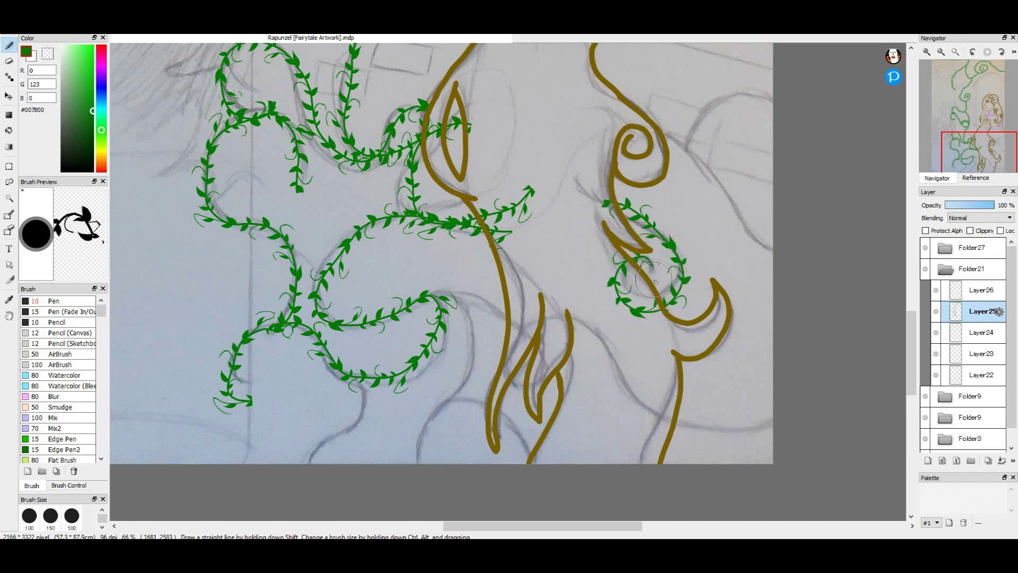
Trace the remaining vines at the page's lower and right edges, and erase the vine parts overlapping the hair
left_click_drag(428, 295, 419, 461)
left_click_drag(443, 393, 541, 440)
mouse_move(436, 286)
left_mouse_down()
mouse_move(526, 348)
mouse_move(578, 457)
left_mouse_up()
left_click_drag(364, 386, 310, 463)
mouse_move(636, 138)
left_mouse_down()
mouse_move(726, 206)
mouse_move(771, 259)
left_mouse_up()
left_click_drag(649, 410, 726, 412)
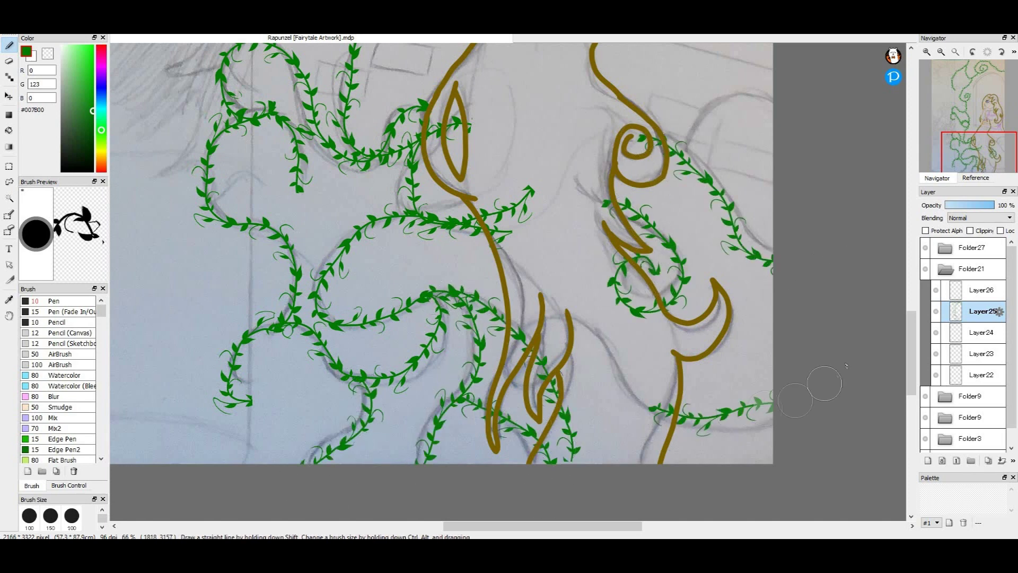
left_click_drag(749, 91, 772, 77)
key("e")
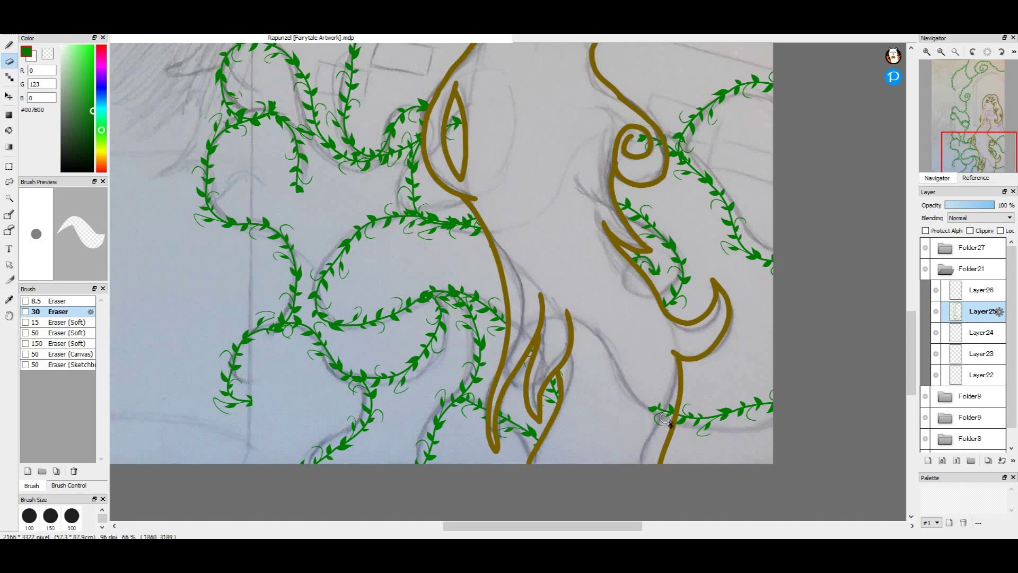
Make Layer24 the active layer and hide the vines on Layer25
left_click_drag(912, 358, 918, 320)
left_click(968, 335)
left_click(936, 311)
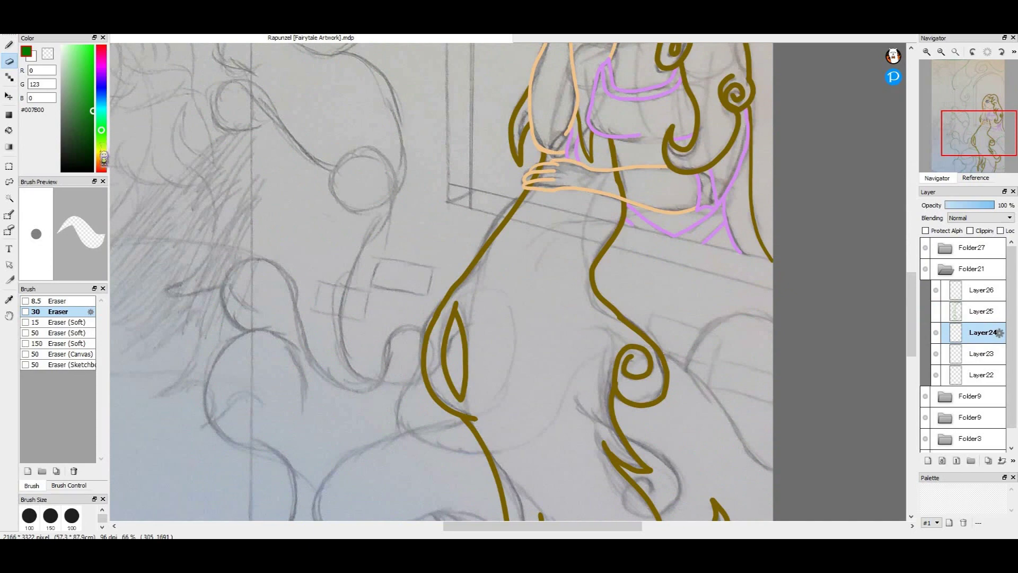
Paint two adjoining dark red (#7B1500) bricks beside the lower hair on Layer24 with the 30 px Pen
left_click(101, 167)
left_click(9, 46)
left_click(72, 517)
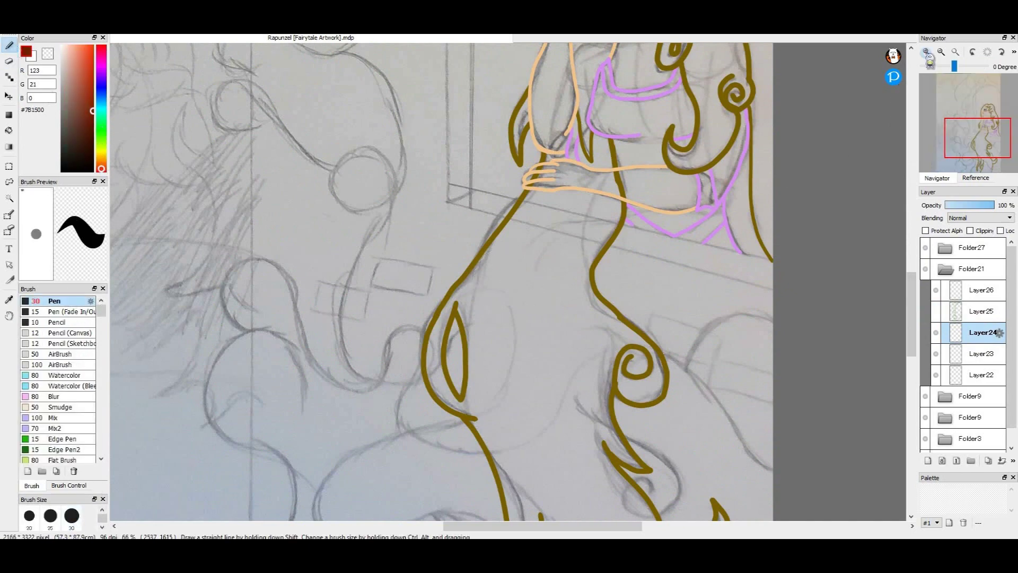
left_click(927, 51)
left_click(926, 52)
left_click(963, 137)
left_click_drag(587, 133, 697, 224)
left_click_drag(701, 215, 710, 152)
mouse_move(694, 151)
left_mouse_down()
mouse_move(580, 189)
mouse_move(683, 182)
mouse_move(707, 193)
mouse_move(705, 215)
left_mouse_up()
mouse_move(562, 212)
left_mouse_down()
mouse_move(439, 193)
mouse_move(552, 274)
mouse_move(522, 238)
mouse_move(459, 215)
left_mouse_up()
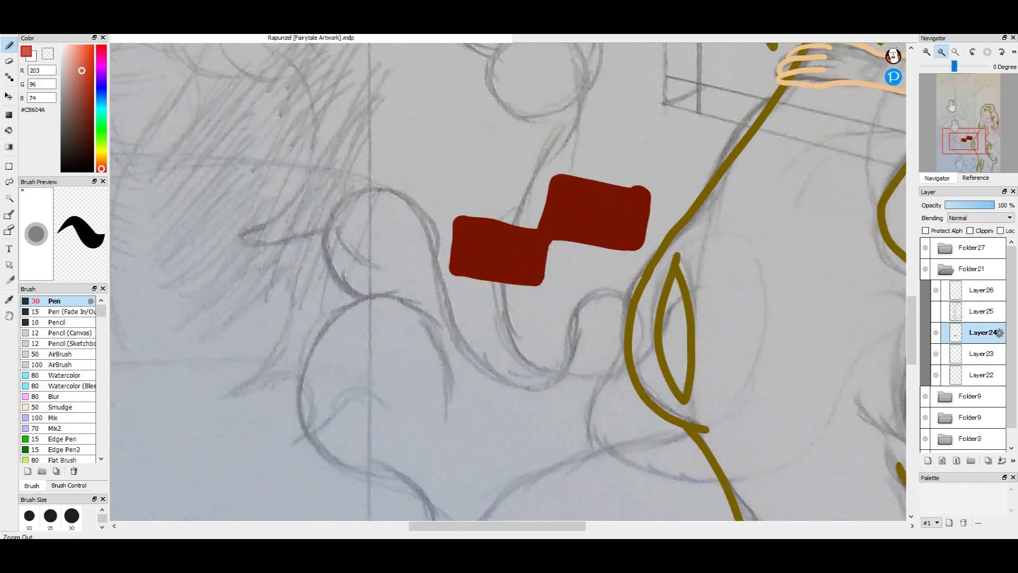
Paint two stepped bricks in light brick red (#CB604A) beside the lower hair curl on Layer24
mouse_move(320, 304)
left_mouse_down()
mouse_move(354, 261)
mouse_move(375, 313)
left_mouse_up()
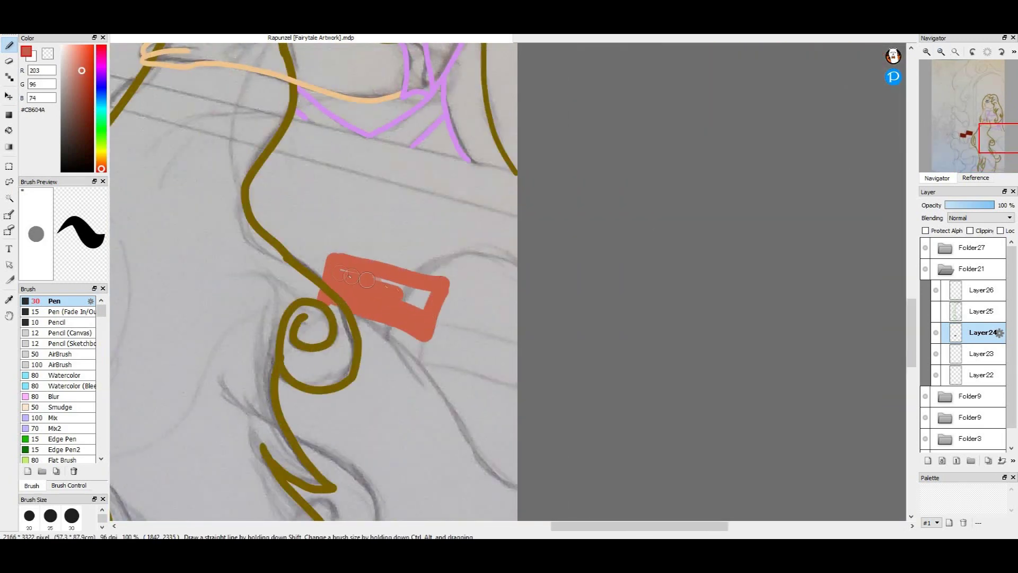
left_click_drag(424, 337, 515, 380)
key("ctrl+z")
mouse_move(425, 334)
left_mouse_down()
mouse_move(409, 373)
mouse_move(522, 393)
left_mouse_up()
left_click_drag(438, 320, 542, 355)
left_click_drag(465, 356, 424, 362)
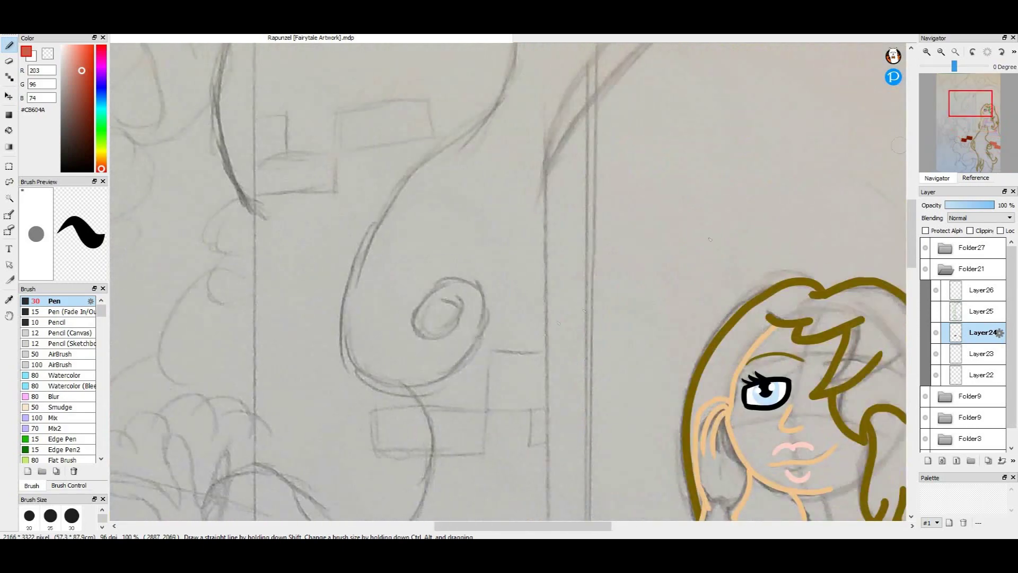
left_click_drag(544, 353, 499, 353)
key("ctrl+z")
key("ctrl+z")
Paint the stepped group of bricks below the small spiral, next to the window, in dark maroon on Layer24
left_click(92, 122)
left_click(926, 51)
left_click_drag(970, 95, 970, 102)
mouse_move(297, 305)
left_mouse_down()
mouse_move(477, 374)
mouse_move(391, 382)
mouse_move(443, 346)
mouse_move(349, 333)
mouse_move(341, 319)
left_mouse_up()
mouse_move(475, 308)
left_mouse_down()
mouse_move(488, 213)
mouse_move(555, 225)
mouse_move(550, 297)
mouse_move(497, 284)
mouse_move(522, 245)
left_mouse_up()
left_click_drag(544, 346, 547, 357)
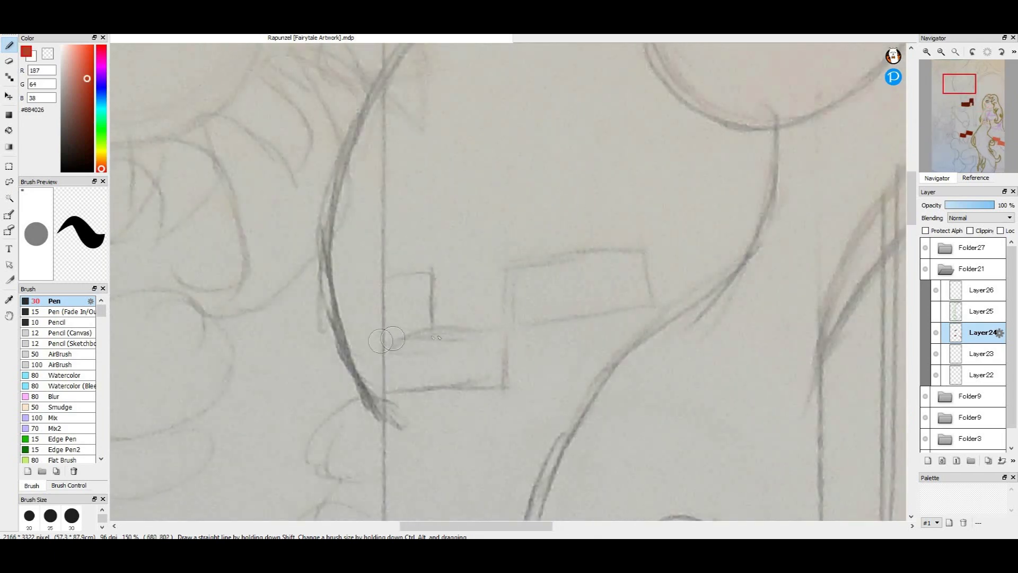
Paint the three stepped bricks on the upper wall in red (#BB4026) on Layer24
mouse_move(393, 338)
left_mouse_down()
mouse_move(435, 371)
mouse_move(499, 351)
left_mouse_up()
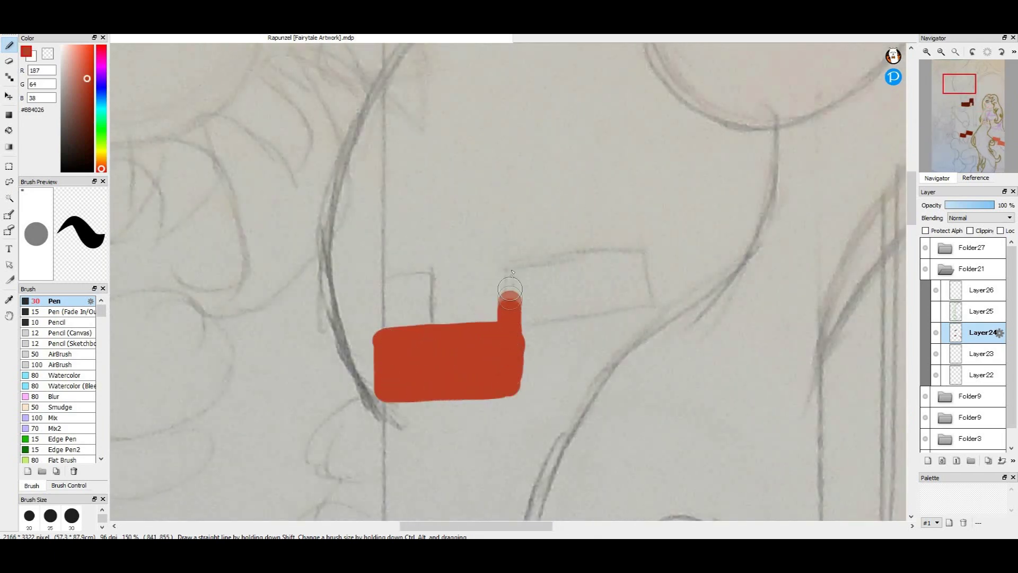
left_click_drag(510, 290, 655, 267)
mouse_move(505, 338)
left_mouse_down()
mouse_move(645, 323)
mouse_move(526, 325)
left_mouse_up()
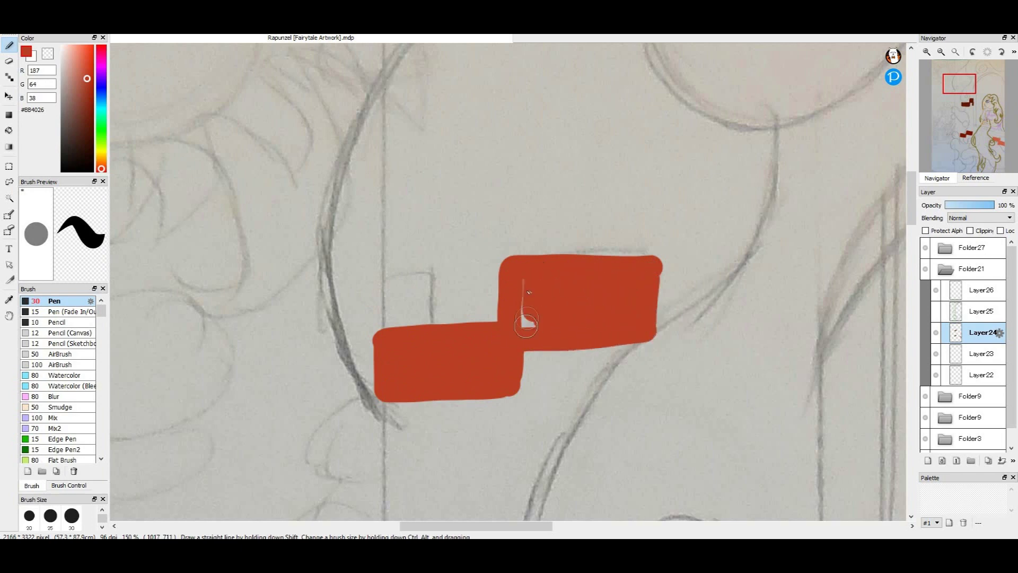
left_click_drag(401, 328, 411, 291)
Show the grid and paint a full-height vertical wall edge in dark red (#771400) on Layer26 with the 70 px Pen
left_click(956, 51)
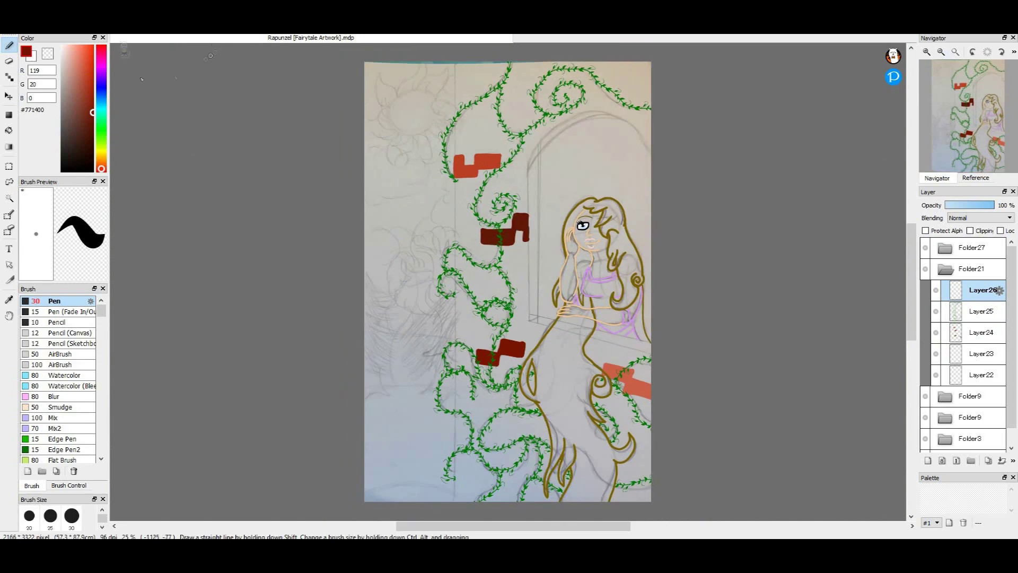
left_click(151, 47)
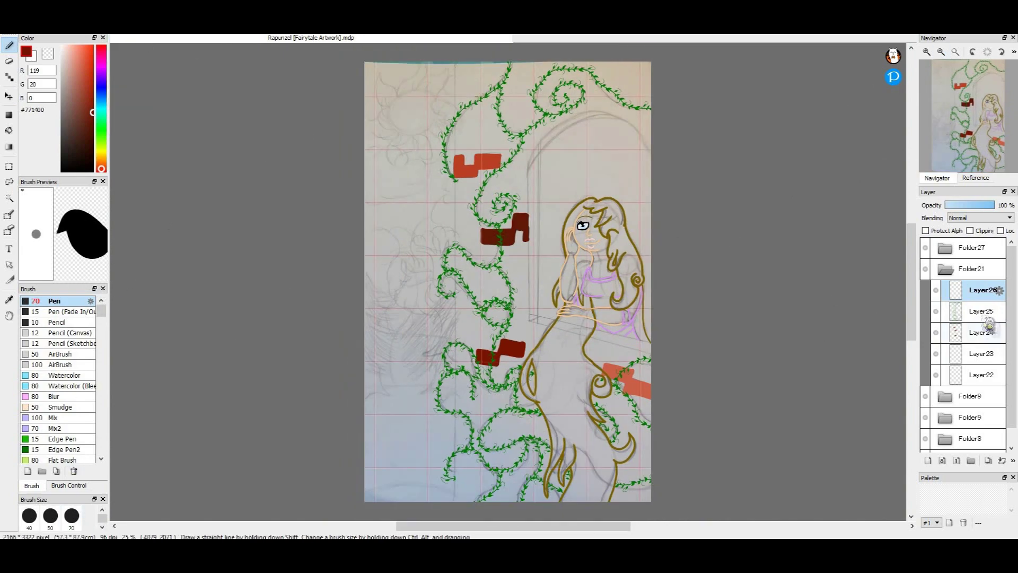
left_click_drag(458, 63, 457, 502)
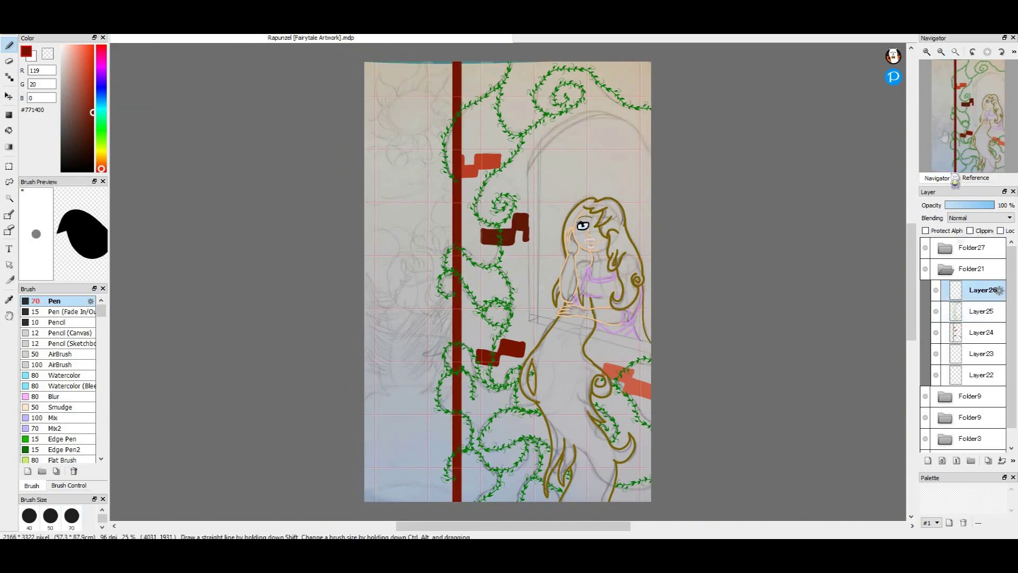
scroll(456, 160, "up", 4)
key("ctrl+z")
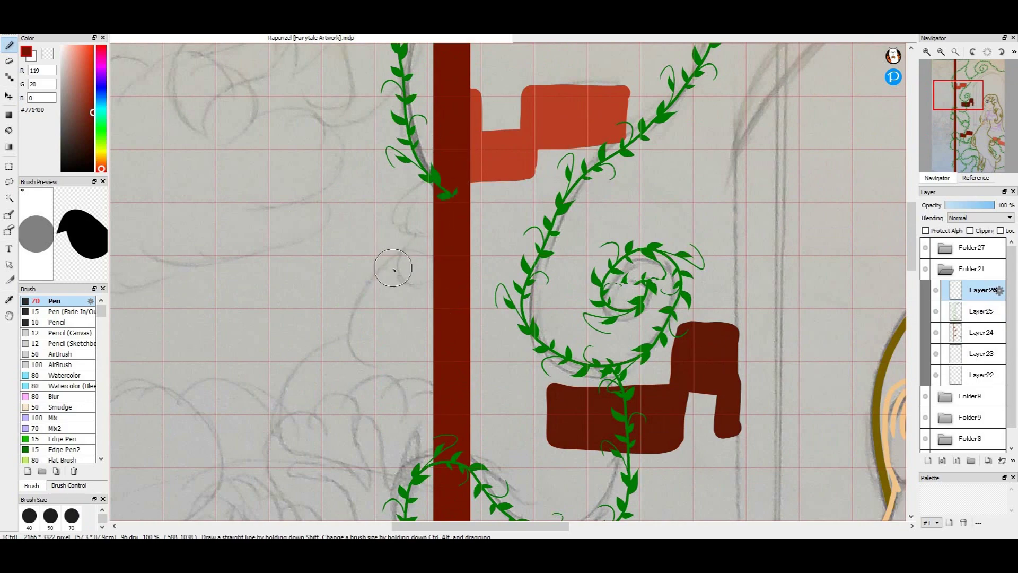
Widen the vertical wall edge along its outer side with the Pen at 40 px
left_click(29, 517)
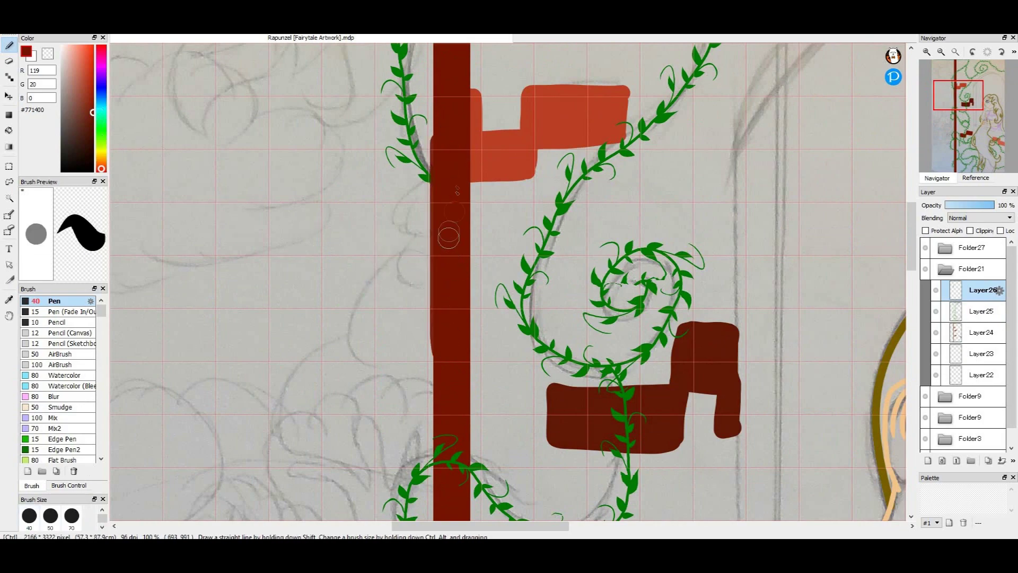
mouse_move(955, 146)
left_mouse_down()
mouse_move(960, 164)
mouse_move(959, 128)
left_mouse_up()
left_click(955, 52)
left_click(925, 52)
left_click(925, 53)
left_click(925, 52)
left_click(925, 53)
left_click(925, 52)
left_click_drag(912, 302, 911, 263)
left_click(956, 52)
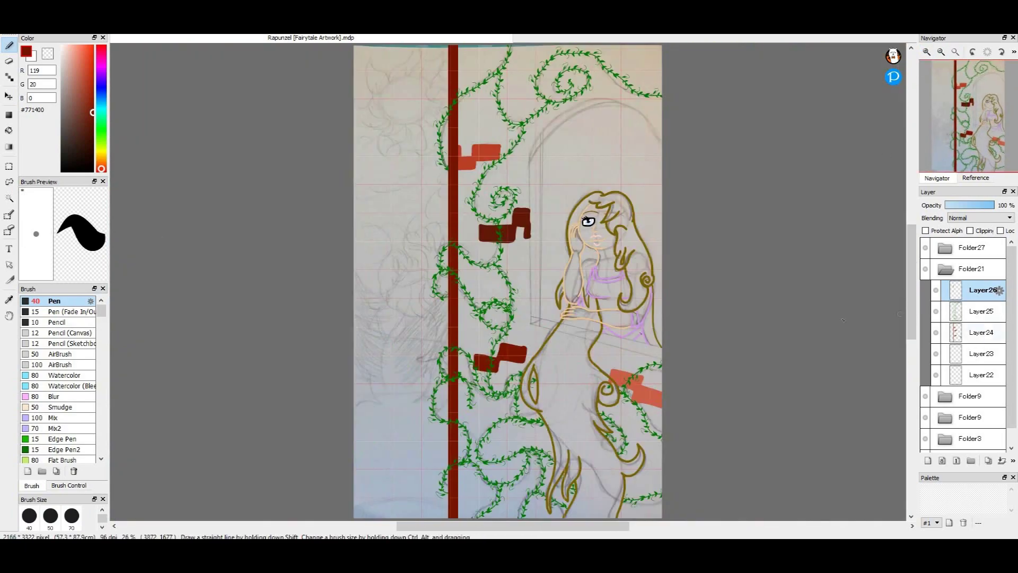
Paint the window's vertical frame in salmon (#EC8874) on Layer26 with the 40 px Pen
left_click(77, 54)
left_click(926, 52)
left_click(927, 52)
left_click(926, 52)
left_click_drag(968, 115, 986, 105)
left_click_drag(366, 92, 385, 484)
mouse_move(389, 481)
left_mouse_down()
mouse_move(398, 91)
mouse_move(389, 61)
left_mouse_up()
mouse_move(384, 60)
left_mouse_down()
mouse_move(365, 273)
mouse_move(374, 478)
left_mouse_up()
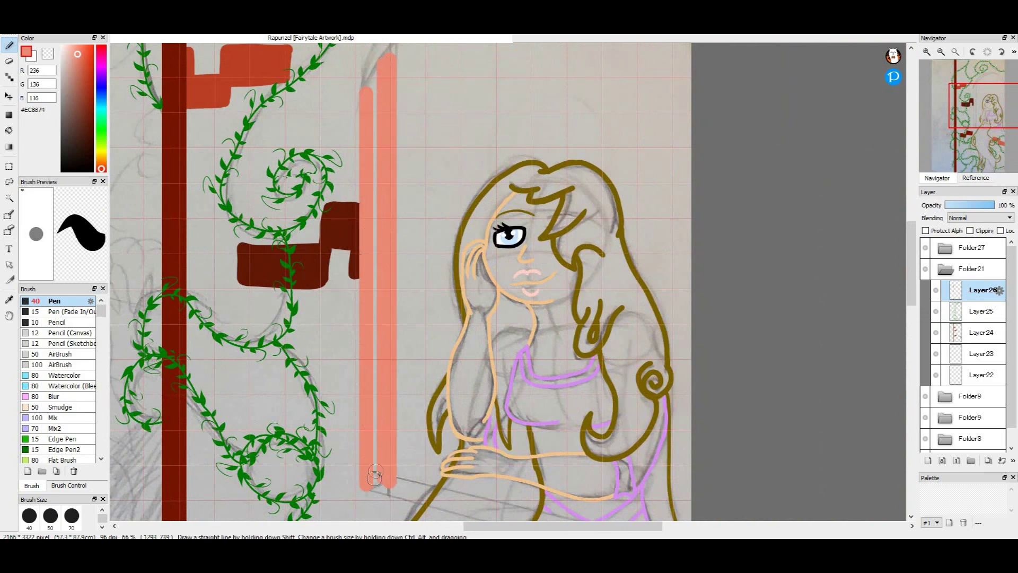
Hide the grid and set the Pen size to 70 px at the foot of the window frame
left_click_drag(986, 106, 1003, 128)
left_click_drag(198, 248, 329, 248)
left_click(119, 8)
left_click(127, 19)
left_click(50, 516)
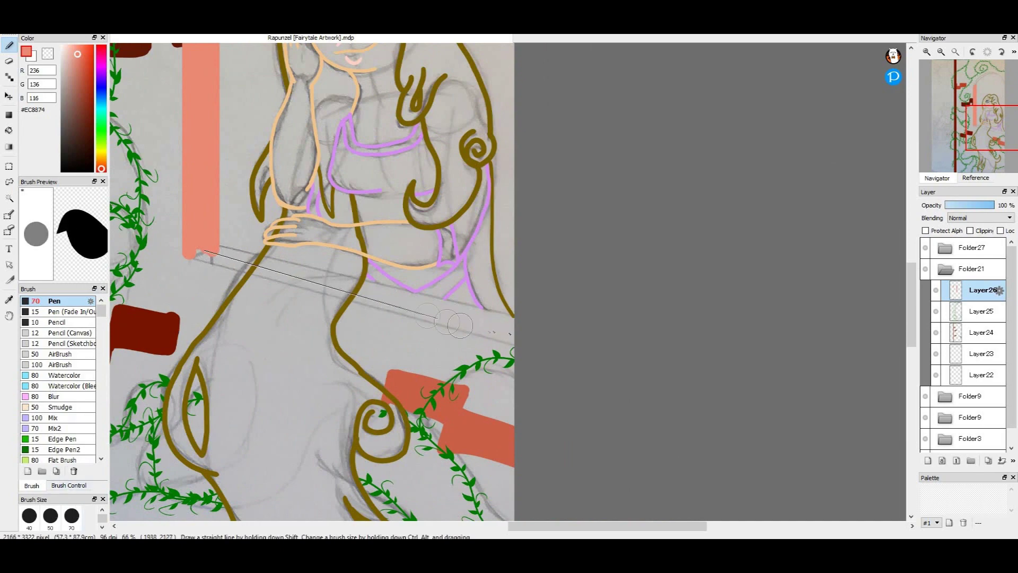
Paint the slanted window sill in salmon with straight strokes from the frame's foot to the page edge
left_click(504, 323, "shift")
left_click(927, 51)
left_click_drag(1001, 128, 992, 127)
left_click_drag(690, 306, 695, 307)
key("ctrl+z")
key("ctrl+z")
left_click_drag(212, 233, 689, 323)
left_click(684, 393, "shift")
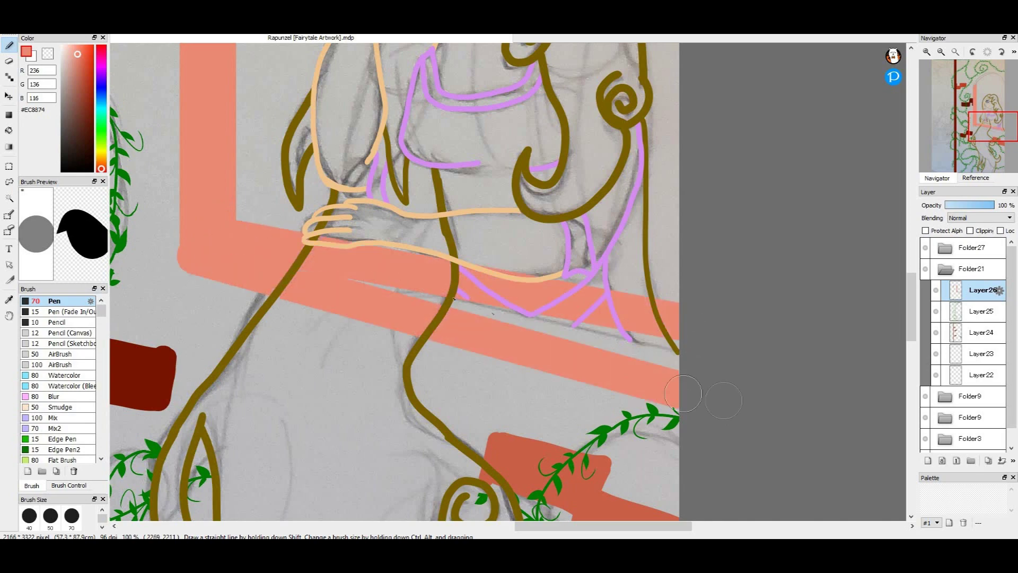
left_click(794, 378, "shift")
Paint the rising curve and crown of the window arch in brick red (#AA4530) on Layer25
left_click_drag(992, 125, 992, 82)
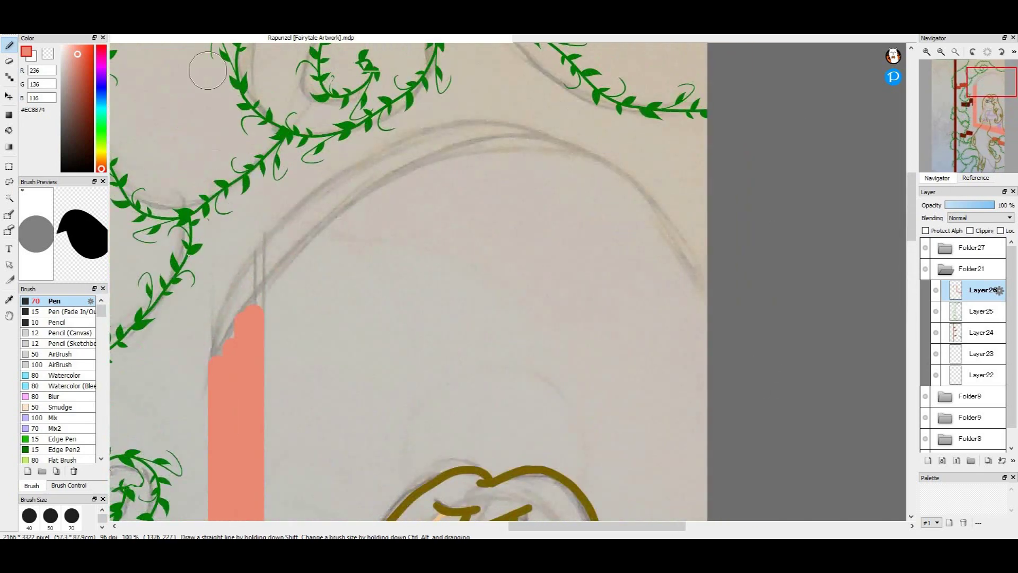
left_click(984, 320)
mouse_move(220, 350)
left_mouse_down()
mouse_move(610, 183)
mouse_move(708, 393)
left_mouse_up()
key("ctrl+z")
mouse_move(237, 342)
left_mouse_down()
mouse_move(480, 142)
mouse_move(279, 276)
mouse_move(223, 366)
mouse_move(248, 288)
left_mouse_up()
key("ctrl+z")
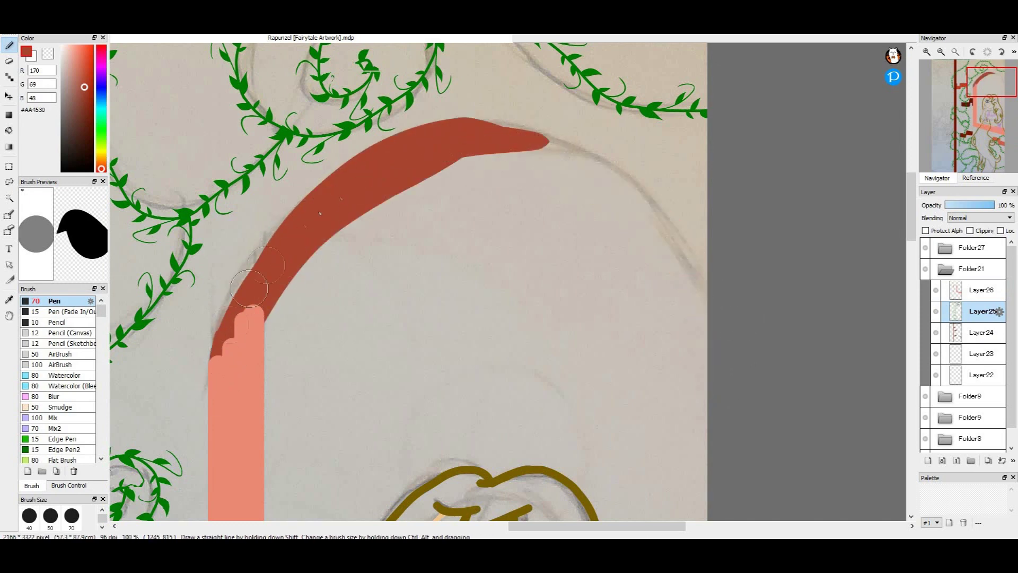
Continue the window arch down to the page edge in darker red (#903826) on Layer24
left_click_drag(539, 145, 714, 279)
key("ctrl+z")
left_click(955, 331)
left_click_drag(536, 139, 713, 276)
Soften the arch's colour joints at the salmon frame and the crown with the 80 px Blur brush on Layers 24 to 26
left_click(59, 397)
left_click(981, 312)
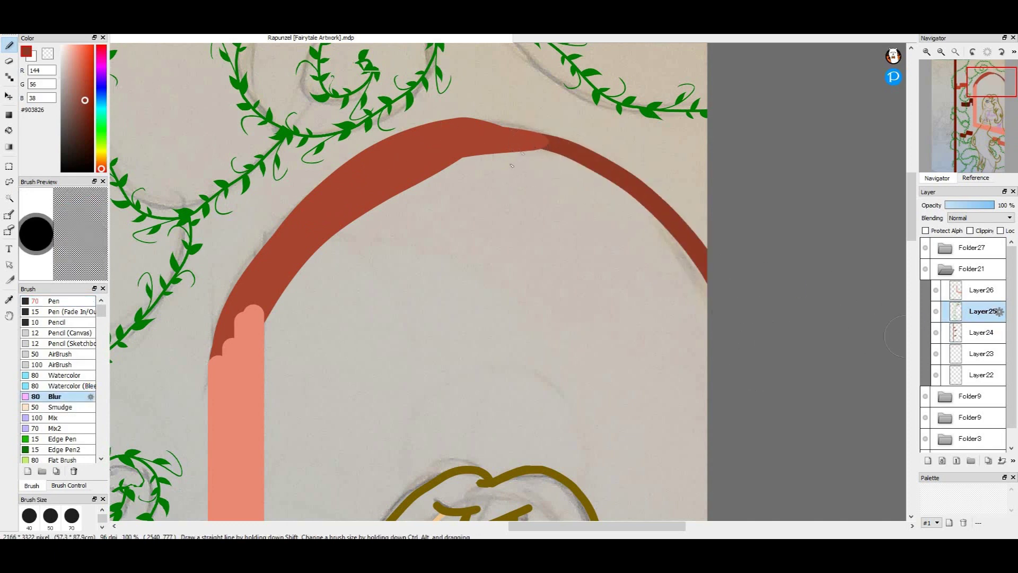
key("ctrl+z")
left_click(981, 290)
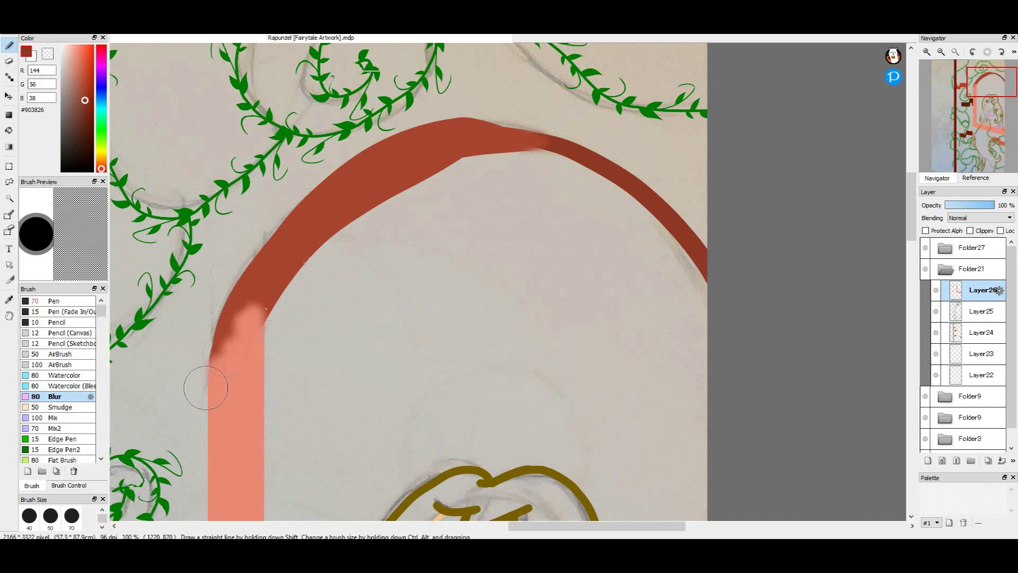
left_click(981, 313)
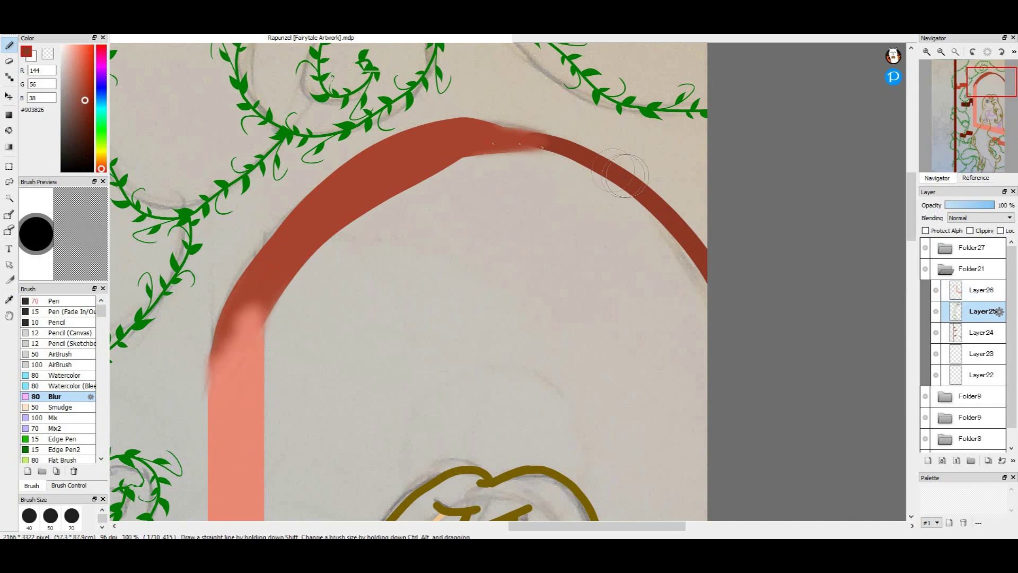
left_click(973, 332)
left_click_drag(536, 139, 695, 260)
scroll(727, 274, "down", 5)
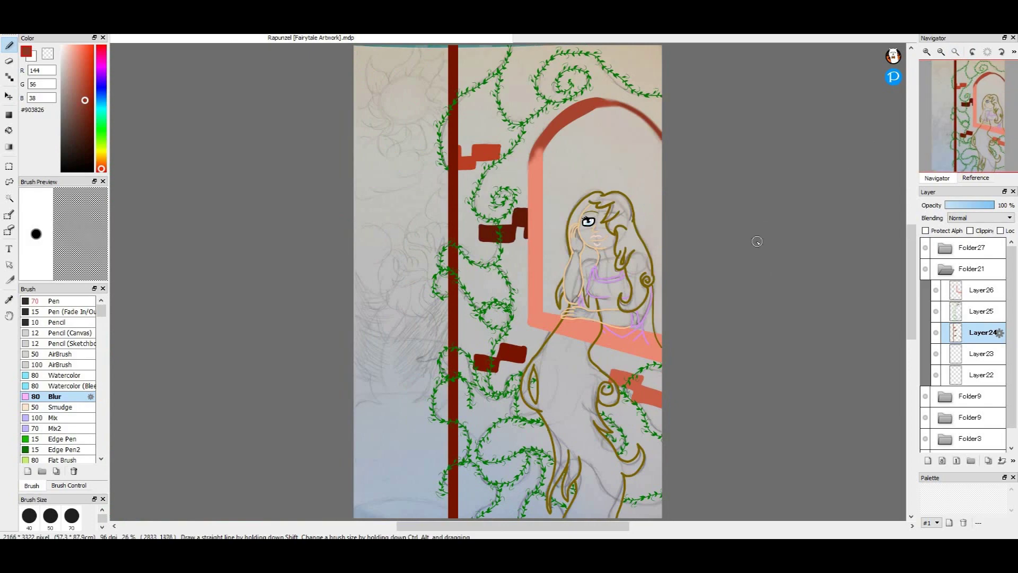
Paint the sun's disc in pale yellow (#FFF07A) on Layer23 with the 50 px AirBrush
left_click(101, 153)
left_click(84, 53)
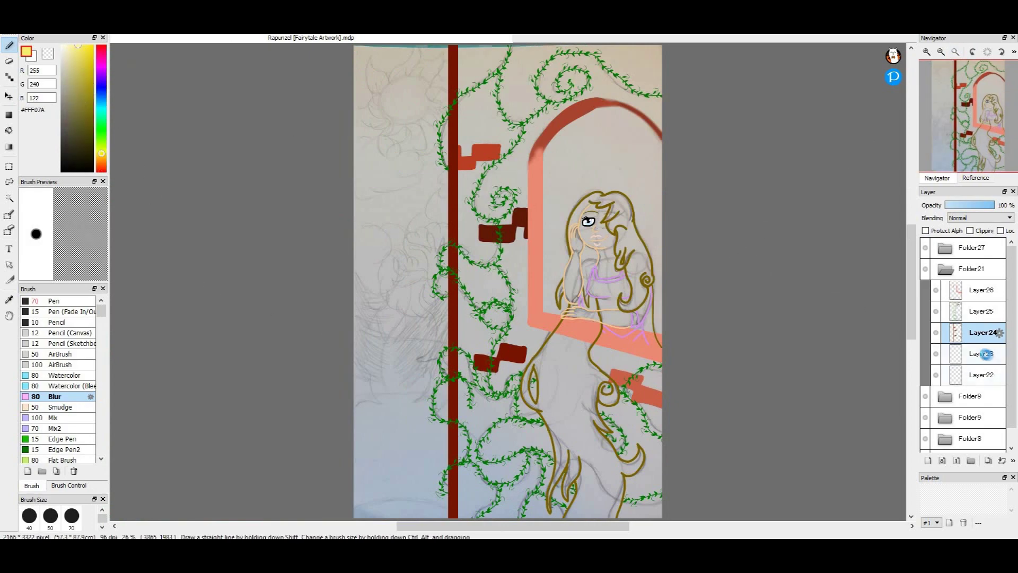
left_click(981, 354)
scroll(372, 64, "up", 5)
left_click(60, 354)
mouse_move(375, 164)
left_mouse_down()
mouse_move(446, 137)
mouse_move(477, 213)
mouse_move(458, 199)
mouse_move(498, 202)
left_mouse_up()
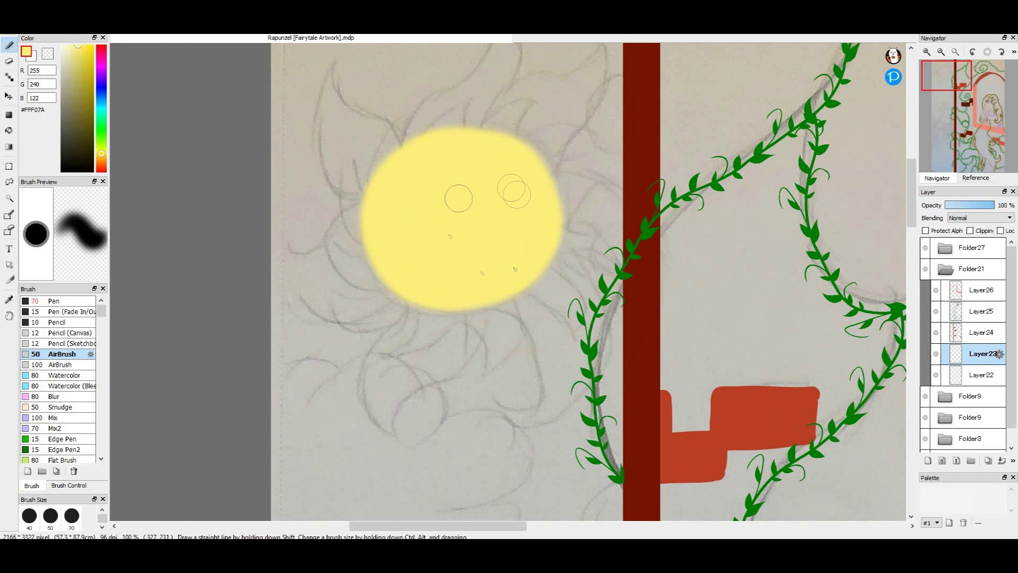
key("ctrl+z")
key("ctrl+z")
Paint a ring of short yellow rays (#E2D147) around the sun's disc on Layer22
left_click(975, 375)
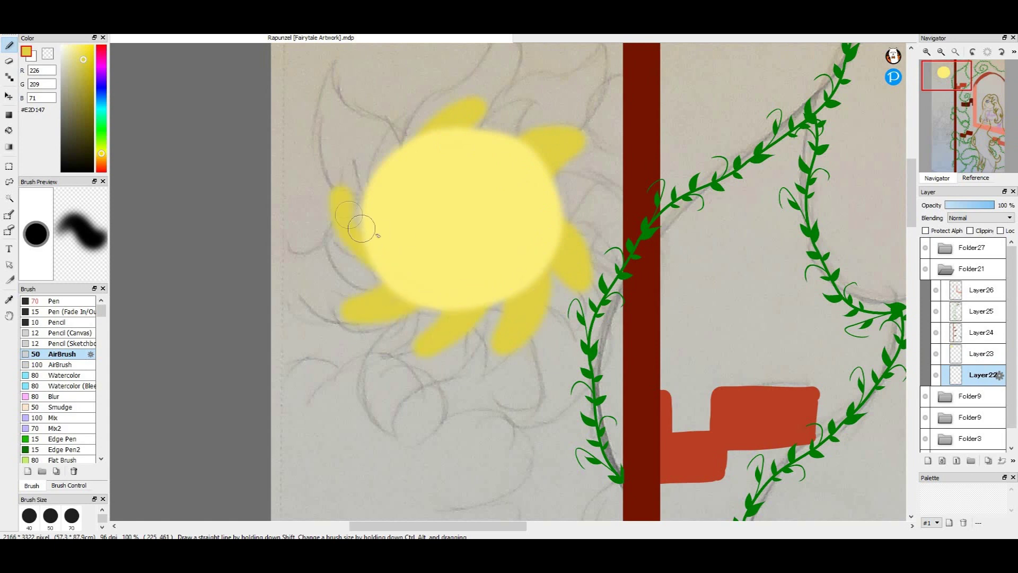
mouse_move(398, 150)
left_mouse_down()
mouse_move(512, 145)
mouse_move(602, 213)
mouse_move(574, 203)
mouse_move(552, 333)
left_mouse_up()
mouse_move(475, 287)
left_mouse_down()
mouse_move(408, 292)
mouse_move(398, 326)
mouse_move(398, 313)
mouse_move(324, 260)
mouse_move(385, 279)
mouse_move(328, 278)
mouse_move(397, 252)
mouse_move(371, 163)
left_mouse_up()
Outline the sun's two large upper flame rays in golden yellow (#F6DE3E) on Layer14 in Folder9
left_click(945, 269)
left_click(944, 290)
left_click(970, 312)
left_click(101, 157)
left_click(101, 154)
left_click_drag(911, 210, 911, 196)
left_click_drag(392, 204, 333, 136)
left_click_drag(333, 136, 335, 271)
left_click_drag(496, 190, 618, 135)
left_click_drag(611, 177, 621, 375)
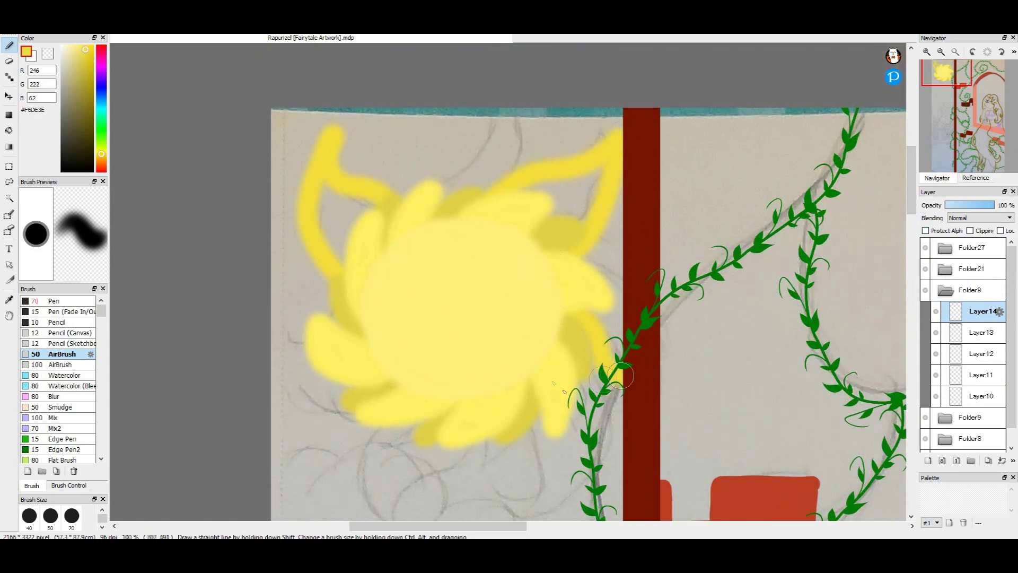
Fill the upper flame rays and paint the remaining large golden rays down to the sun's lower side
left_click_drag(550, 204, 507, 193)
mouse_move(331, 189)
left_mouse_down()
mouse_move(373, 232)
mouse_move(331, 254)
left_mouse_up()
left_click_drag(912, 200, 911, 214)
mouse_move(313, 236)
left_mouse_down()
mouse_move(274, 206)
mouse_move(411, 434)
mouse_move(430, 375)
left_mouse_up()
mouse_move(395, 310)
left_mouse_down()
mouse_move(496, 405)
mouse_move(540, 419)
left_mouse_up()
Paint orange flame rays (#F6AF3E) between the golden ones on Layer13
left_click(100, 159)
left_click(981, 333)
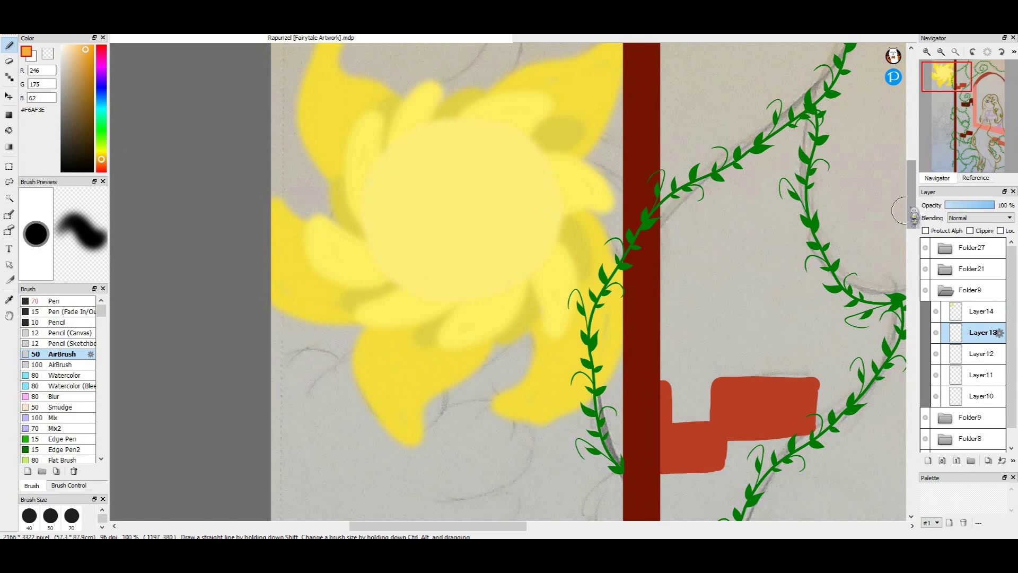
scroll(406, 215, "up", 3)
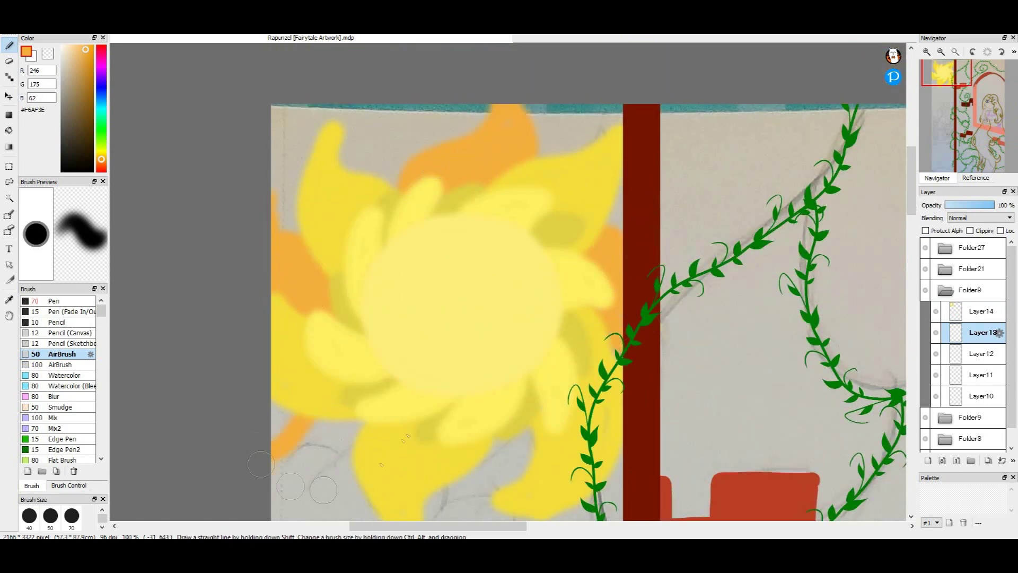
scroll(522, 416, "down", 2)
left_click_drag(522, 413, 486, 431)
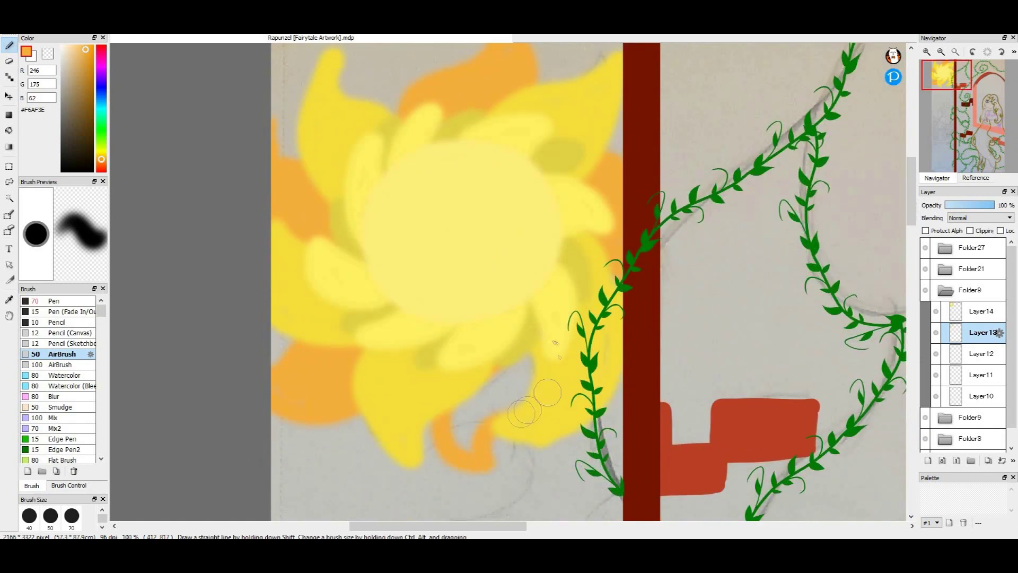
Hide Layer13 and Layer14 with the large sun rays, hide Folder21, and make Layer12 active
left_click(955, 51)
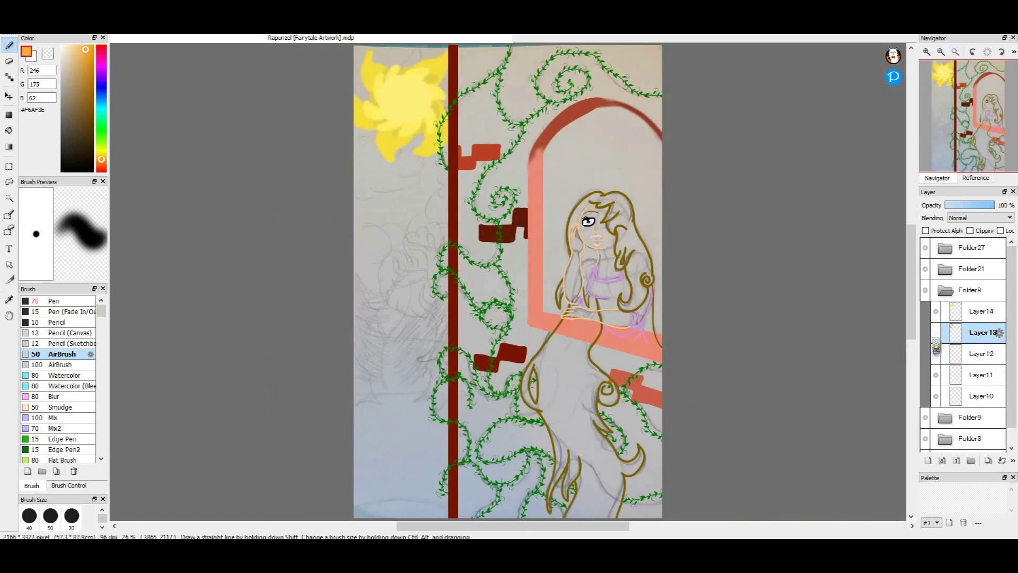
left_click(936, 312)
left_click(925, 269)
left_click(926, 51)
left_click(926, 52)
left_click(981, 354)
Paint the brown (#724424) tree shapes with spreading roots at the sketch's lower left on Layer11 with the 50 px AirBrush
left_click(926, 51)
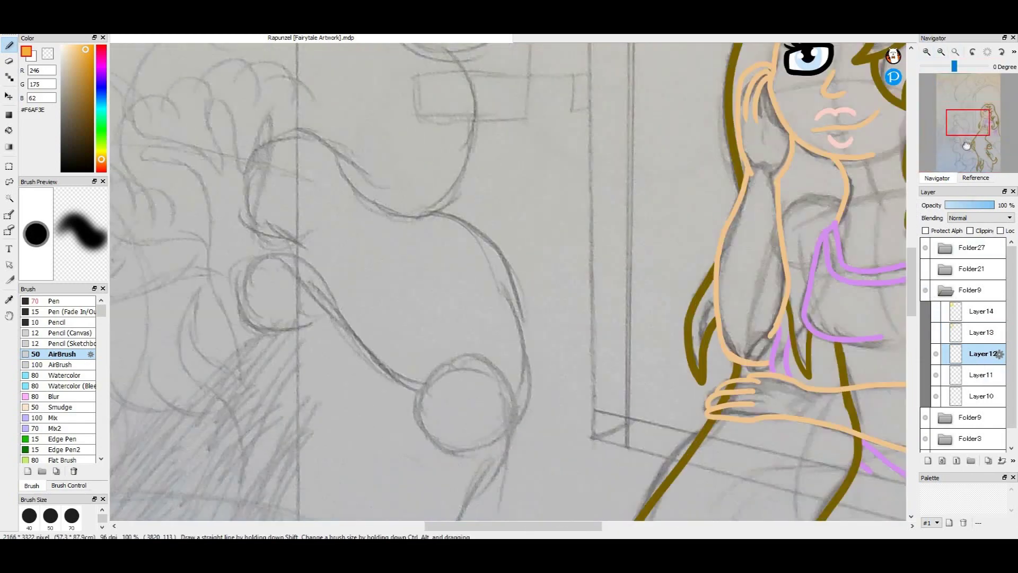
left_click_drag(968, 142, 949, 138)
left_click(976, 375)
left_click_drag(72, 68, 76, 78)
left_click(54, 301)
left_click_drag(345, 352, 383, 453)
key("ctrl+z")
left_click(63, 354)
mouse_move(344, 349)
left_mouse_down()
mouse_move(375, 454)
mouse_move(284, 435)
mouse_move(324, 380)
left_mouse_up()
mouse_move(556, 397)
left_mouse_down()
mouse_move(645, 441)
mouse_move(608, 451)
left_mouse_up()
mouse_move(614, 396)
left_mouse_down()
mouse_move(579, 393)
mouse_move(594, 350)
left_mouse_up()
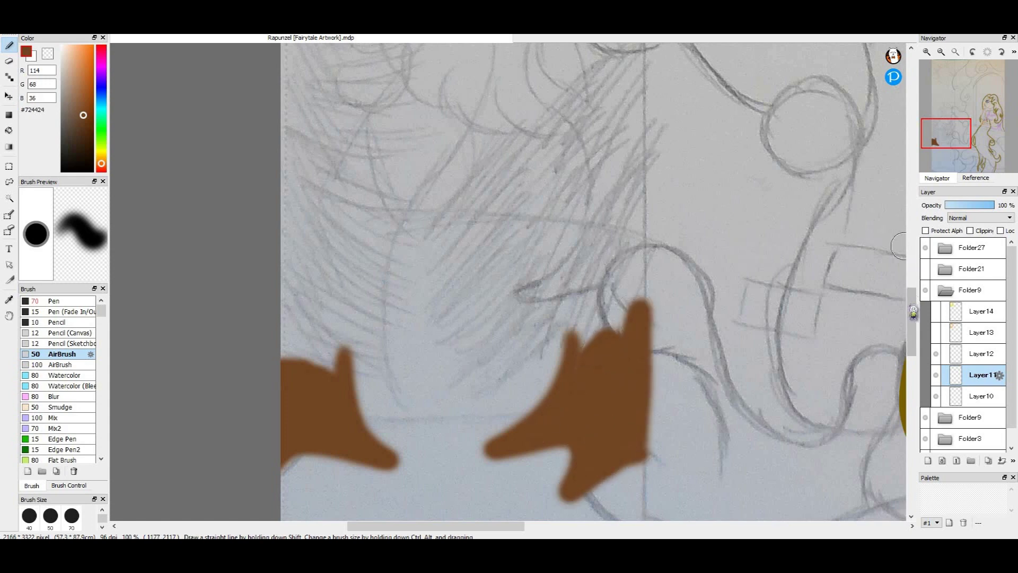
scroll(584, 292, "up", 5)
mouse_move(552, 239)
left_mouse_down()
mouse_move(554, 257)
mouse_move(445, 222)
mouse_move(445, 140)
mouse_move(477, 207)
mouse_move(562, 222)
left_mouse_up()
left_click_drag(580, 282, 585, 321)
mouse_move(572, 138)
left_mouse_down()
mouse_move(572, 53)
mouse_move(598, 148)
mouse_move(593, 303)
left_mouse_up()
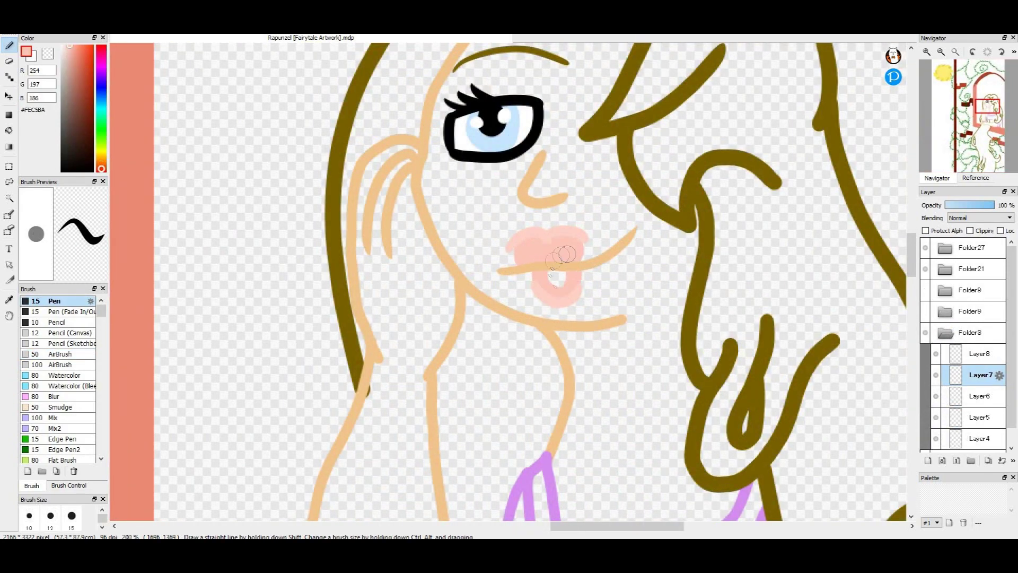
Fill the figure's face, neck, hands and arms with a pale skin tone (#FFE7CB) on Layer6
left_click(980, 397)
left_click(9, 300)
left_click(351, 298)
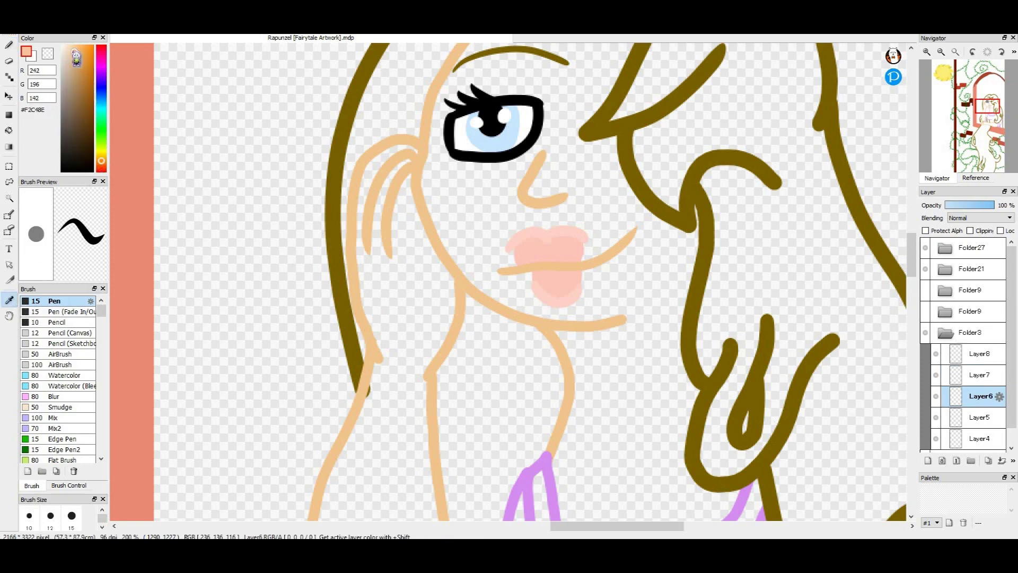
left_click(424, 253)
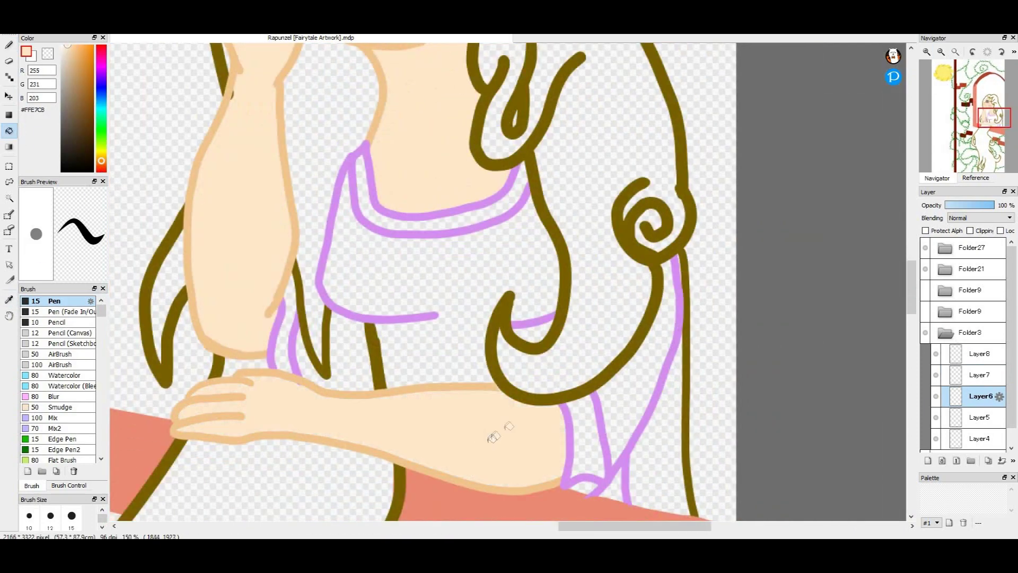
Colour the dress's neckline band and sleeve trims in dark purple (#A755C6) on Layer6, erasing the overspill
key("alt")
left_click(296, 366)
left_click(80, 73)
left_click(9, 130)
left_click(286, 342)
left_click(9, 45)
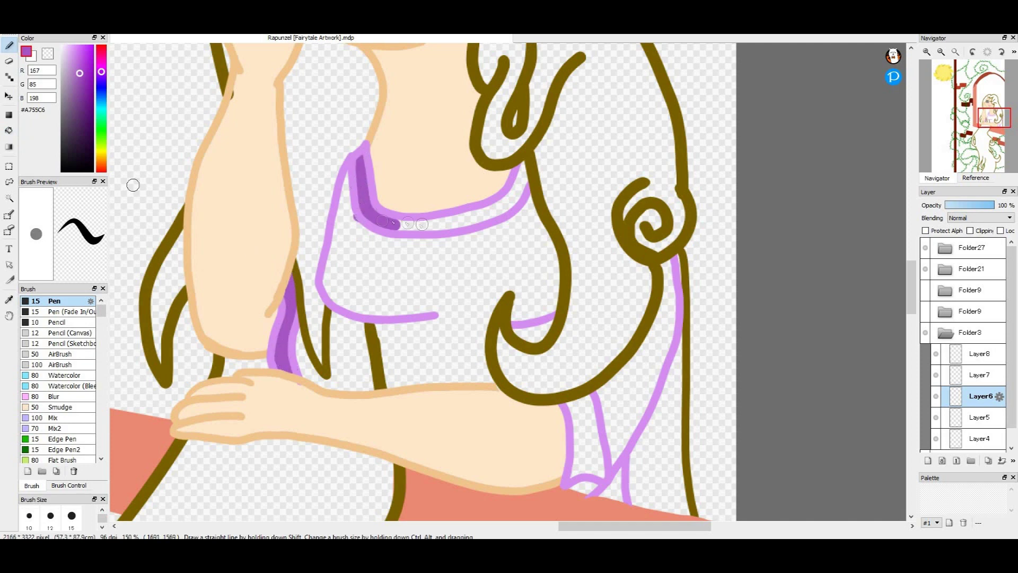
key("e")
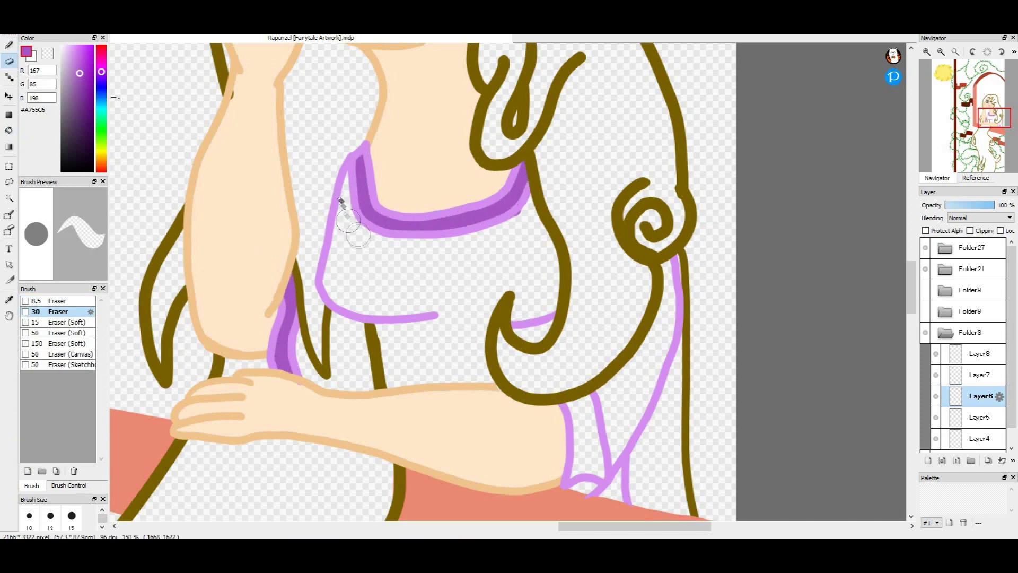
key("p")
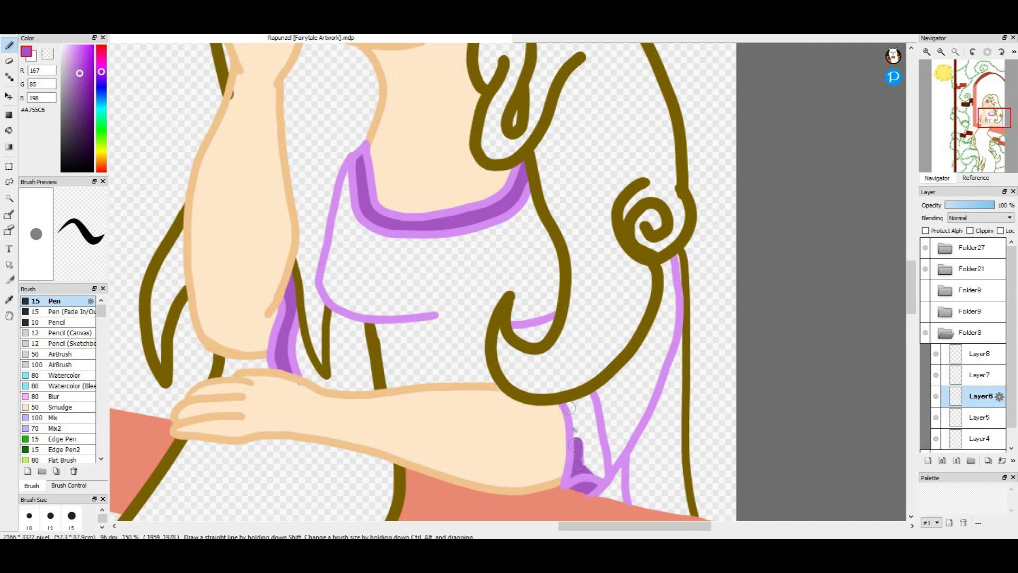
Fill all remaining dress areas with pinkish purple (#DF78DB) on Layer6
left_click(101, 65)
left_click(76, 61)
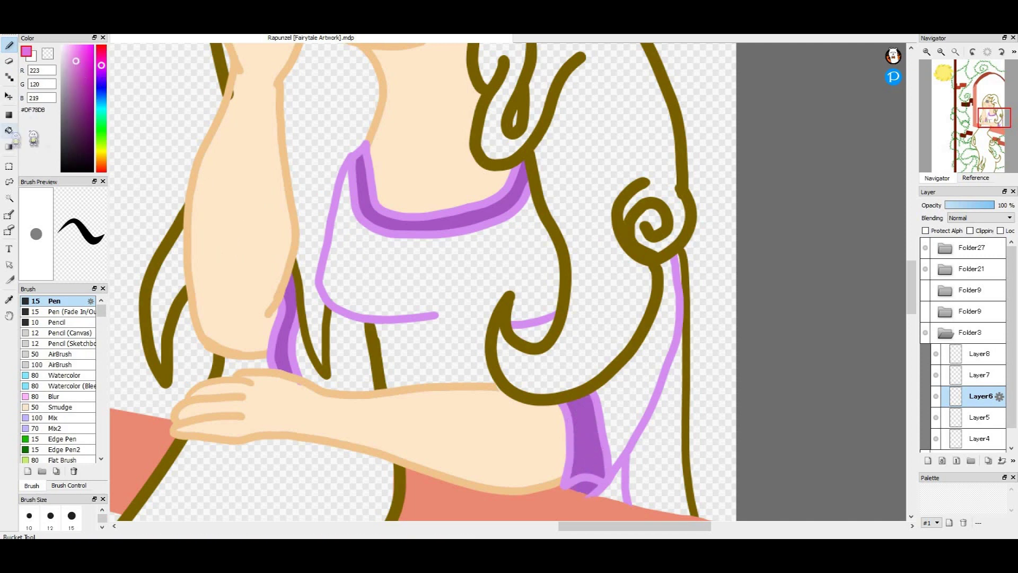
left_click(9, 131)
left_click(403, 286)
left_click(351, 363)
left_click(536, 334)
left_click(632, 374)
left_click(615, 485)
Fill the hair sections around the face and arms and the long lower hair with golden yellow (#F2D66C)
left_click(100, 156)
left_click(79, 52)
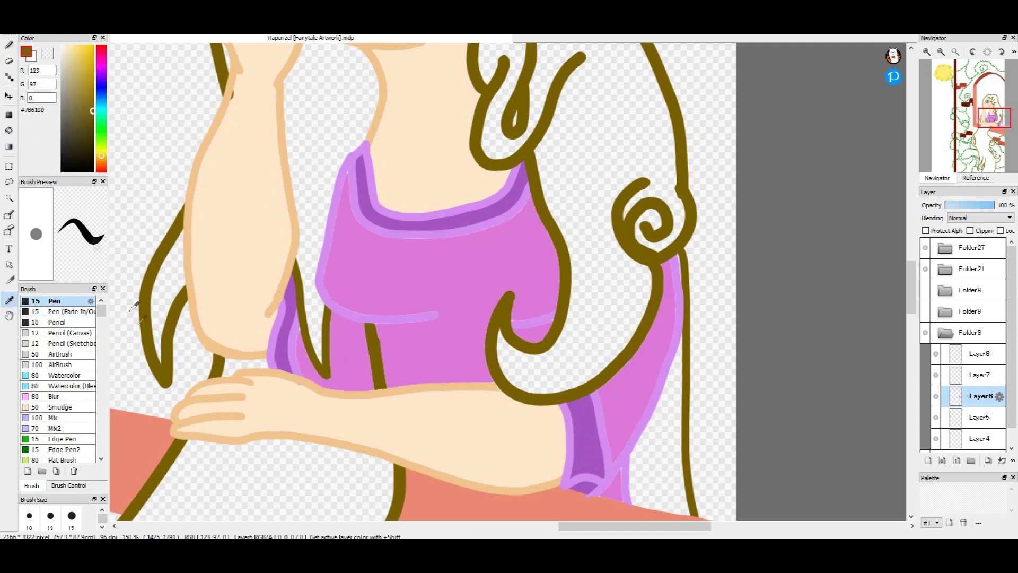
left_click(162, 297)
left_click(244, 365)
left_click(315, 262)
left_click(589, 147)
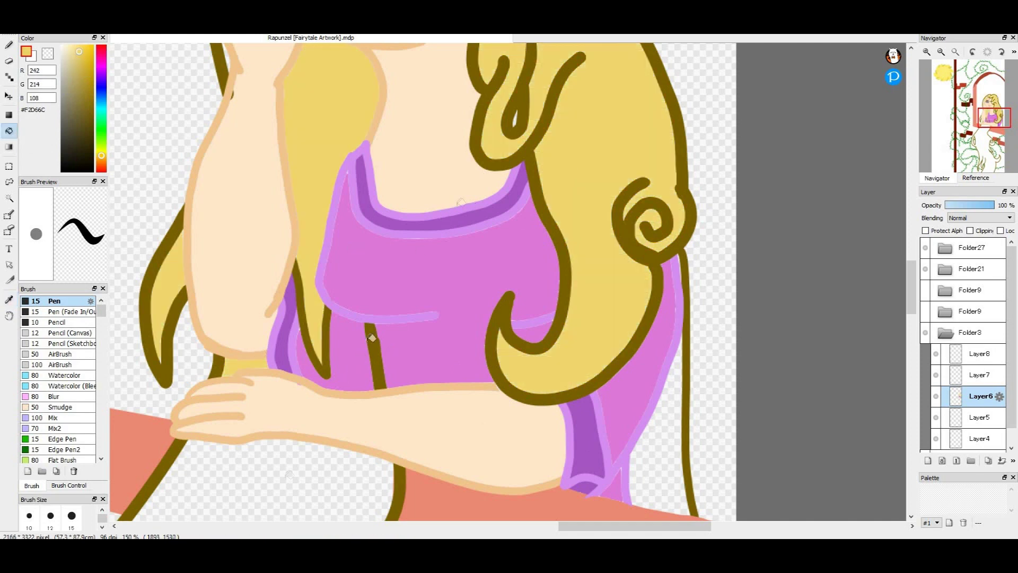
left_click(265, 480)
Touch up the remaining gaps in the skin and the hair in their own colours with the 15 px Pen
left_click(246, 197)
key("b")
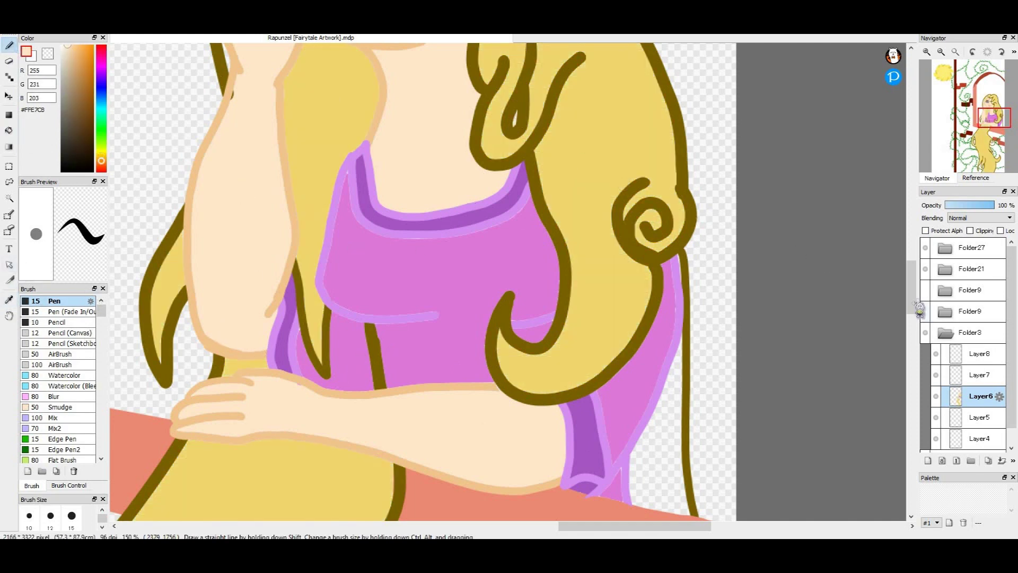
left_click_drag(913, 304, 913, 271)
left_click(9, 299)
left_click(255, 167)
left_click(9, 45)
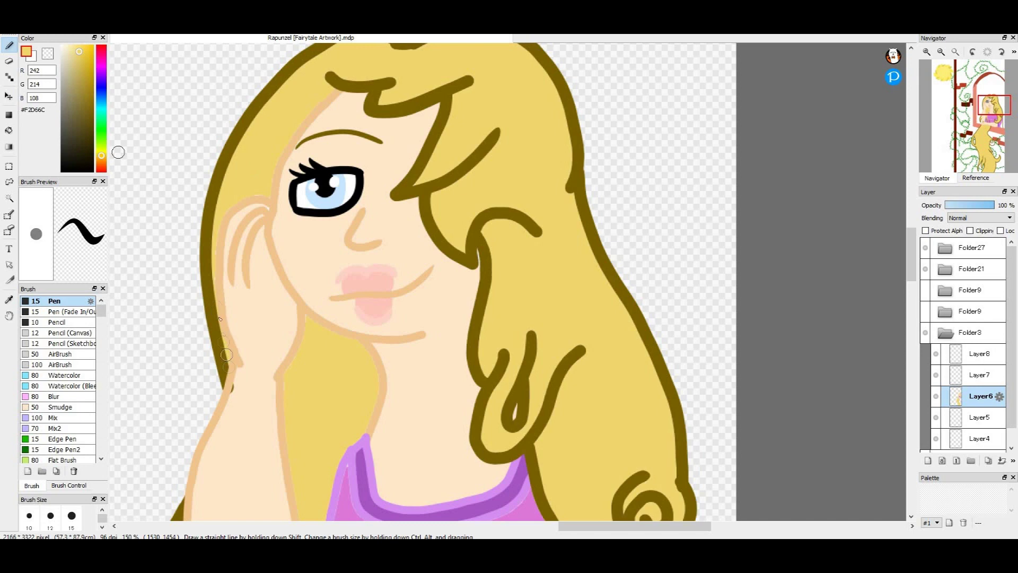
Enlarge the Pen to 200 px, make Layer5 active, and try broad wall strokes in a red derived from the tower edge
left_click(955, 51)
left_click(9, 300)
left_click(455, 318)
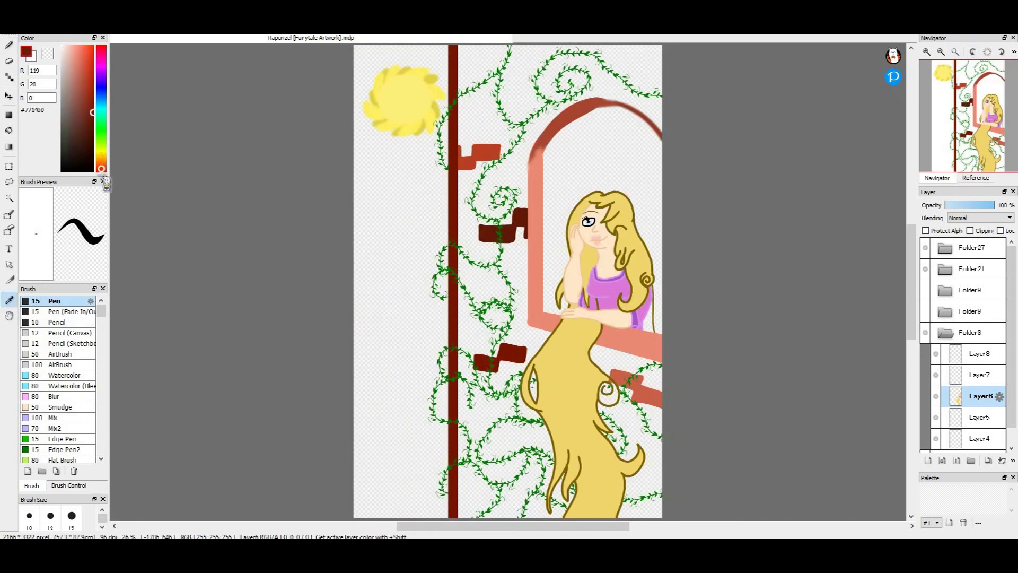
left_click_drag(83, 84, 81, 69)
left_click(9, 45)
scroll(69, 515, "down", 1)
left_click(71, 515)
left_click_drag(480, 343, 475, 456)
key("ctrl+z")
left_click(976, 418)
left_click_drag(535, 333, 656, 378)
key("ctrl+z")
left_click(73, 54)
mouse_move(477, 142)
left_mouse_down()
mouse_move(496, 360)
mouse_move(480, 419)
left_mouse_up()
key("ctrl+z")
left_click(77, 90)
left_click_drag(475, 114, 480, 194)
key("ctrl+z")
left_click(82, 89)
mouse_move(474, 114)
left_mouse_down()
mouse_move(481, 194)
mouse_move(510, 133)
mouse_move(474, 59)
mouse_move(532, 128)
mouse_move(653, 112)
mouse_move(583, 64)
mouse_move(647, 50)
left_mouse_up()
key("ctrl+z")
Paint the whole tower wall around the window and hair in bright brick red on Layer5 with the 200 px Pen
left_click(86, 69)
left_click_drag(514, 159, 514, 234)
mouse_move(520, 327)
left_mouse_down()
mouse_move(565, 402)
mouse_move(578, 499)
mouse_move(509, 424)
mouse_move(467, 496)
mouse_move(485, 313)
mouse_move(484, 191)
left_mouse_up()
left_click_drag(565, 71, 626, 69)
Fill the unpainted curl on the long hair with the hair yellow (#F2D66C) on Layer6 using the 70 px Pen
left_click(9, 299)
left_click(584, 424)
left_click(10, 46)
left_click(980, 388)
scroll(72, 517, "up", 1)
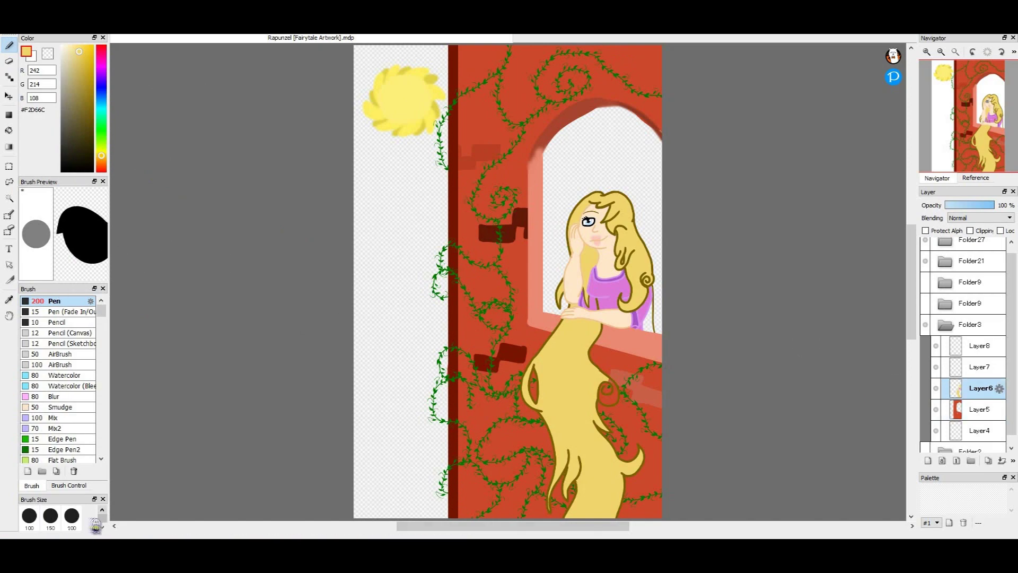
left_click(71, 517)
left_click(927, 51)
left_click(927, 51)
left_click(926, 51)
left_click(987, 140)
left_click_drag(531, 330, 536, 339)
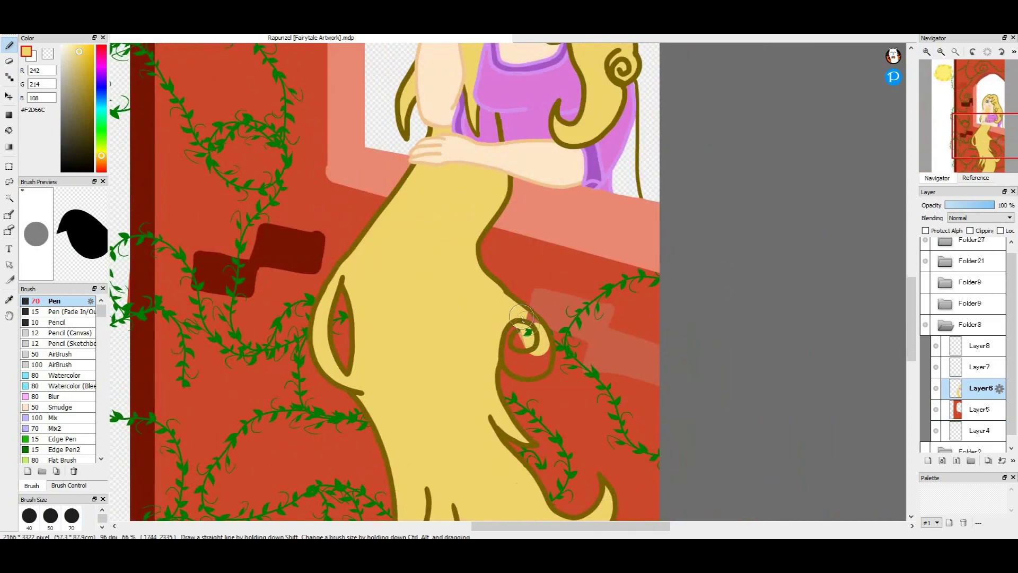
Erase the vine parts overlapping the hair curl on Layer25 in Folder21 with the 30 px Eraser
key("e")
left_click(945, 261)
left_click(976, 282)
left_click(970, 326)
left_click(574, 334, "ctrl")
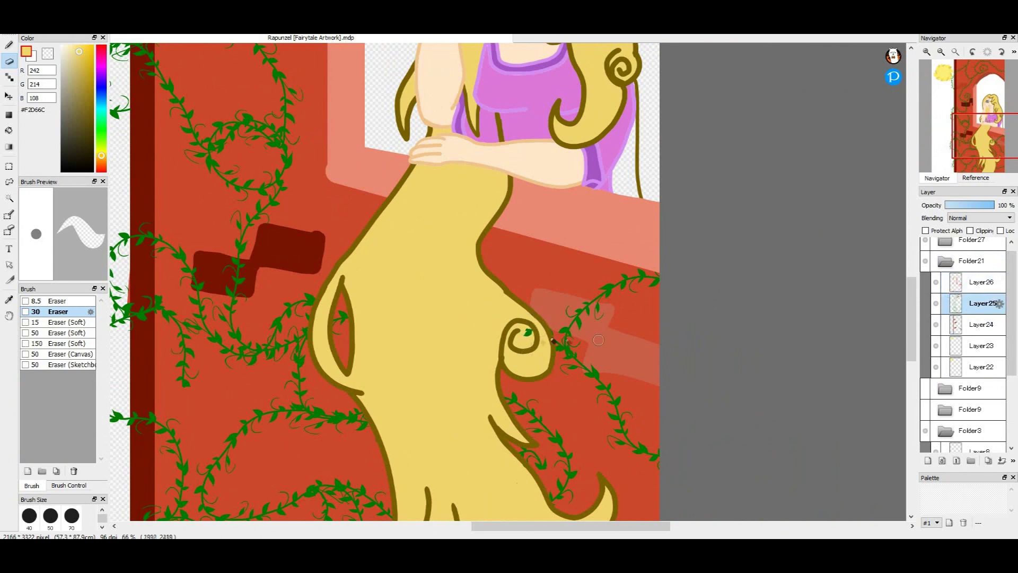
Fill the unpainted hair strand behind the dress with the hair yellow (#F2D66C) on Layer6
key("b")
left_click(945, 261)
left_click(975, 391)
key("g")
key("ctrl+0")
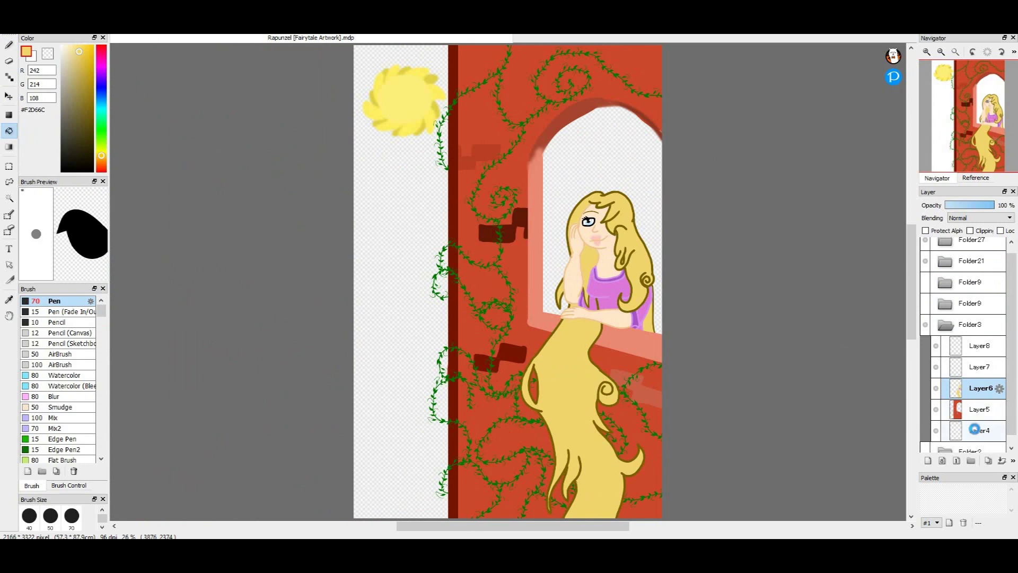
left_click(975, 409)
left_click(8, 299)
left_click(498, 231)
left_click(9, 46)
mouse_move(523, 211)
left_mouse_down()
mouse_move(575, 126)
mouse_move(557, 197)
left_mouse_up()
key("ctrl+z")
Paint the window's interior behind the figure in muted brown (#814E43) on Layer4 with the 200 px Pen
left_click(976, 430)
scroll(85, 517, "down", 1)
left_click(72, 517)
left_click(76, 108)
mouse_move(547, 146)
left_mouse_down()
mouse_move(534, 239)
mouse_move(669, 340)
mouse_move(652, 170)
left_mouse_up()
Touch up the inner edge of the window arch on Layer5
key("e")
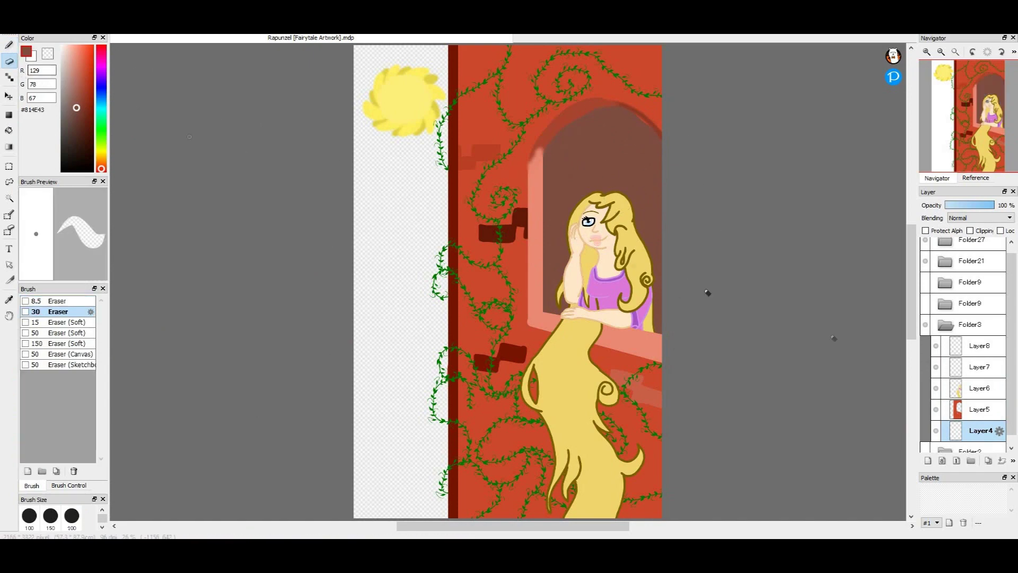
left_click(976, 409)
scroll(955, 69, "up", 4)
left_click(1001, 88)
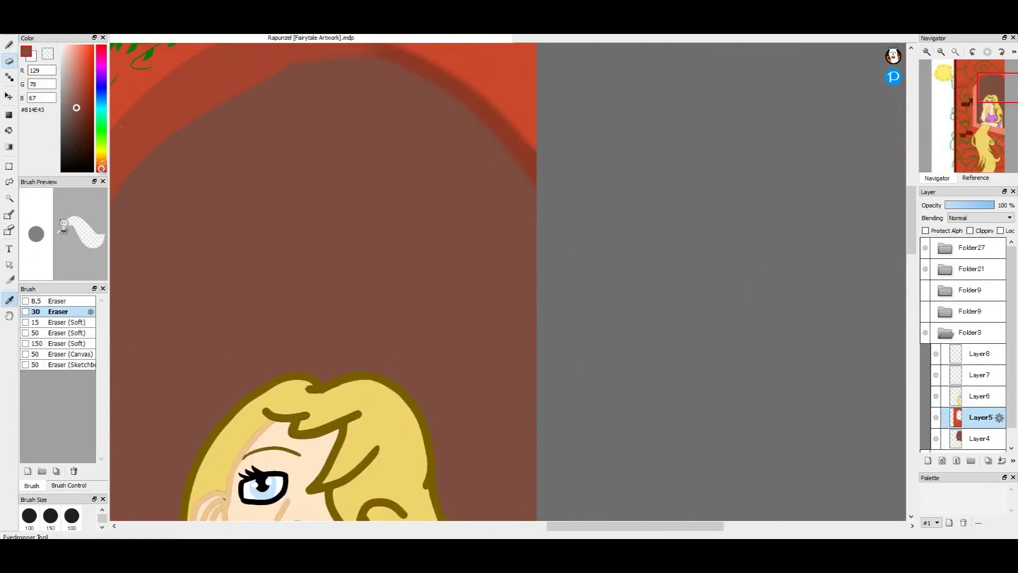
key("b")
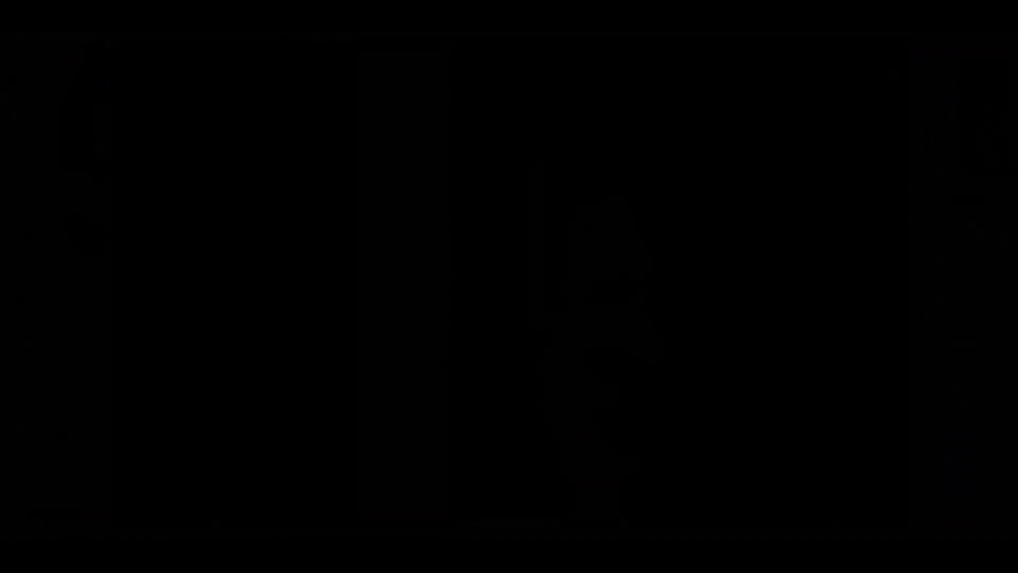